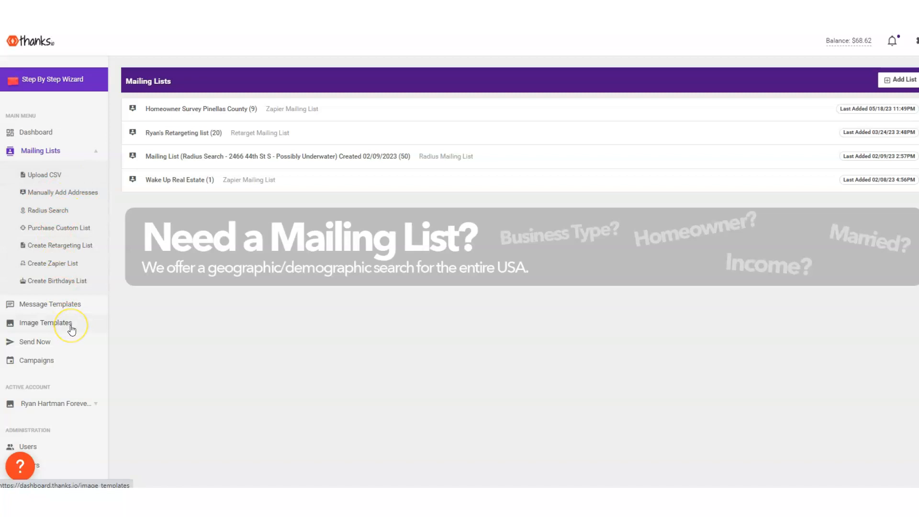
# Open a radius search, enter the starting street address, and set the number of records to 100
pyautogui.click(66, 211)
pyautogui.click(375, 139)
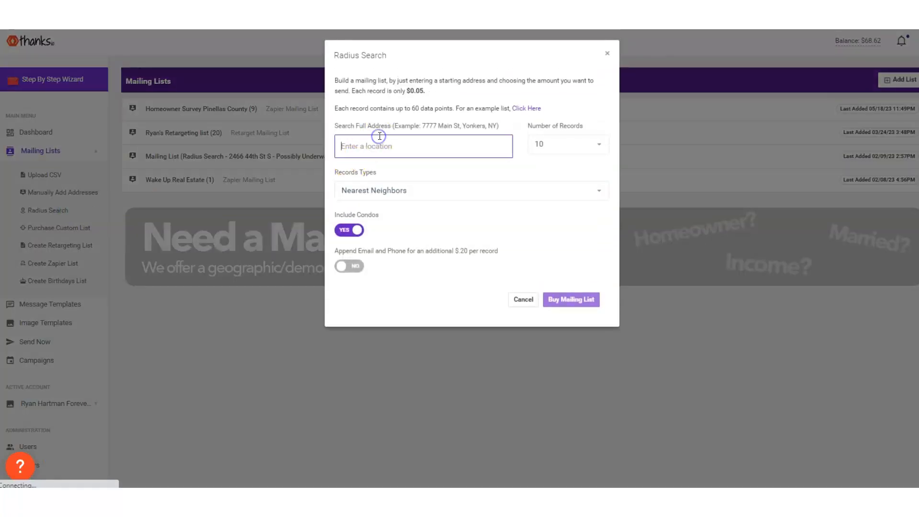
pyautogui.write('347 e')
pyautogui.click(368, 182)
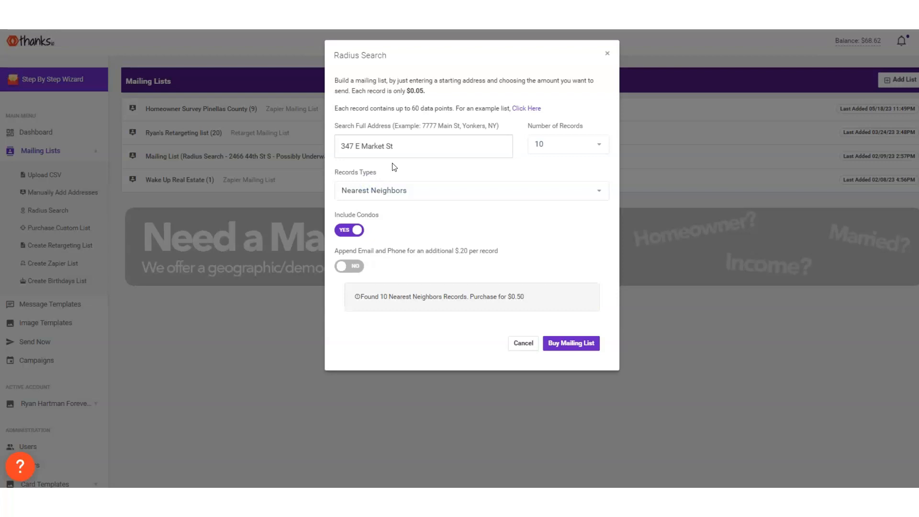
pyautogui.click(569, 144)
pyautogui.click(555, 242)
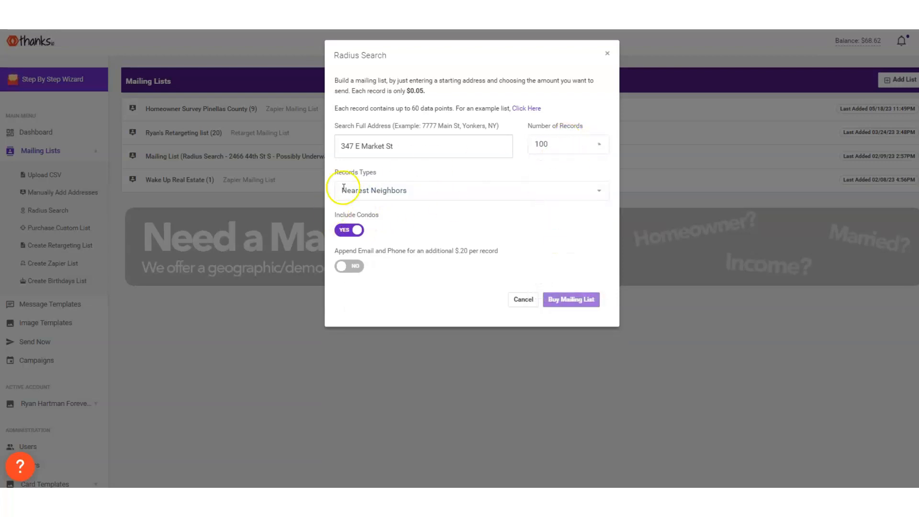
# Browse the record types, choose New Business for the radius search, and close it without buying the mailing list
pyautogui.click(373, 190)
pyautogui.scroll(-5, 463, 280)
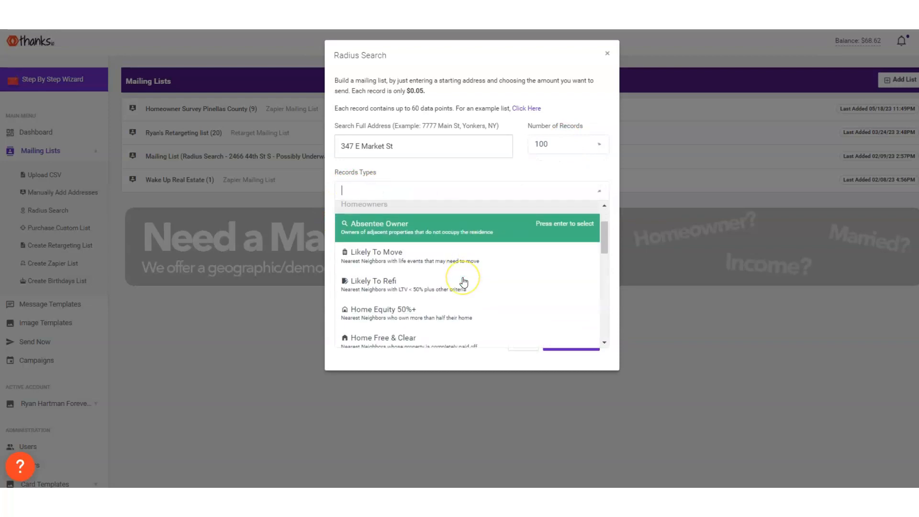
pyautogui.scroll(5, 464, 281)
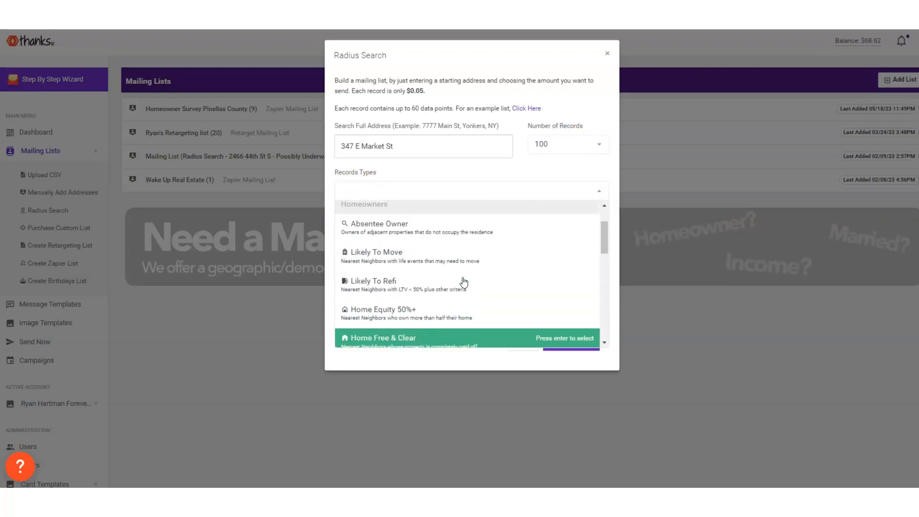
pyautogui.click(429, 300)
pyautogui.scroll(-2, 429, 300)
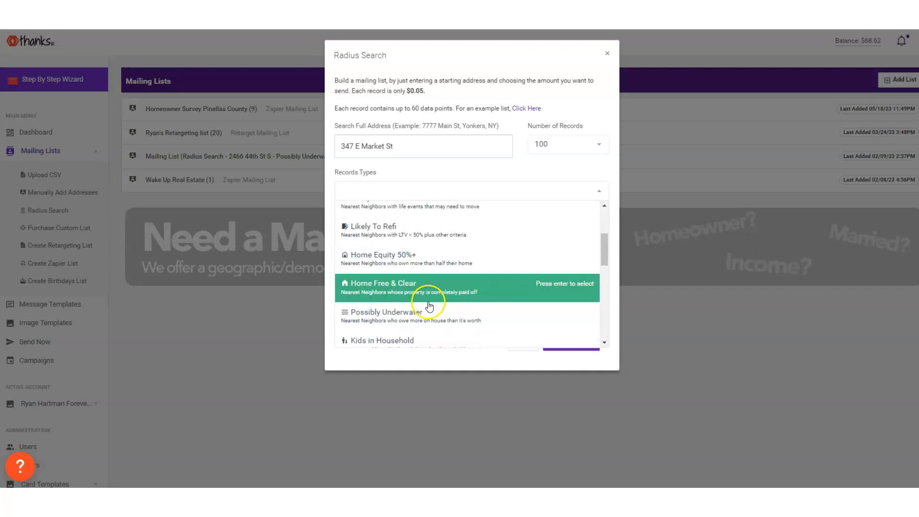
pyautogui.scroll(3, 430, 307)
pyautogui.scroll(-1, 433, 245)
pyautogui.scroll(1, 433, 260)
pyautogui.scroll(-8, 433, 260)
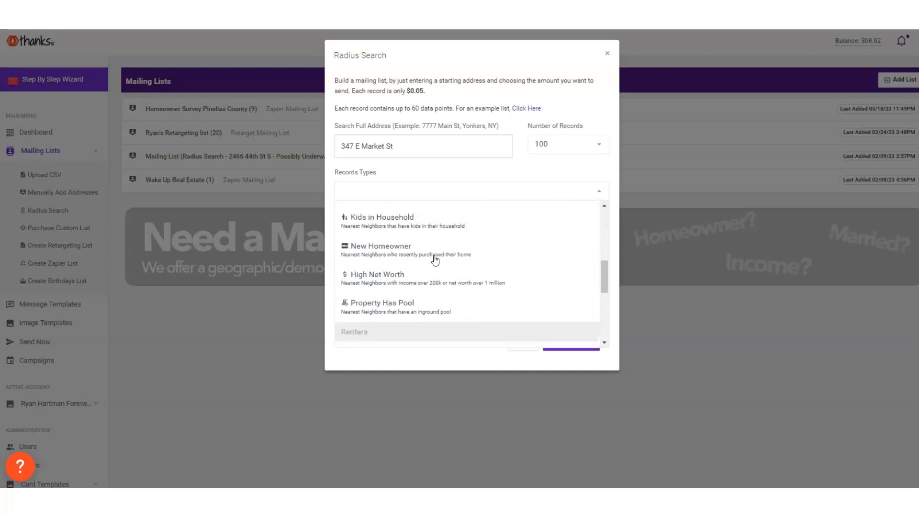
pyautogui.scroll(12, 446, 260)
pyautogui.click(448, 258)
pyautogui.scroll(-10, 596, 270)
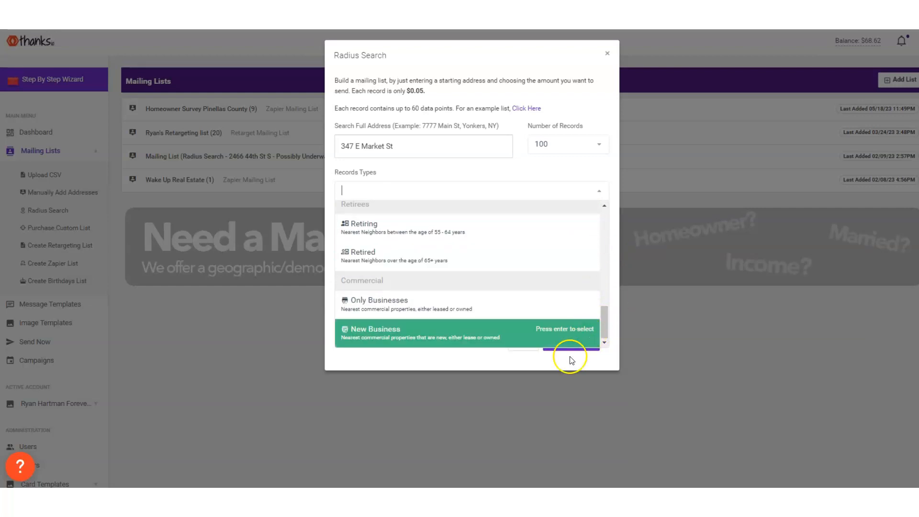
pyautogui.click(426, 338)
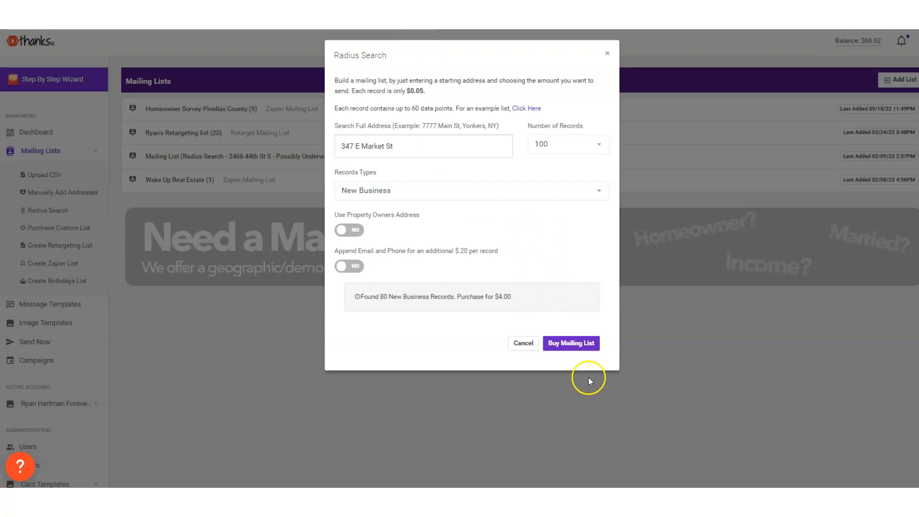
pyautogui.click(607, 53)
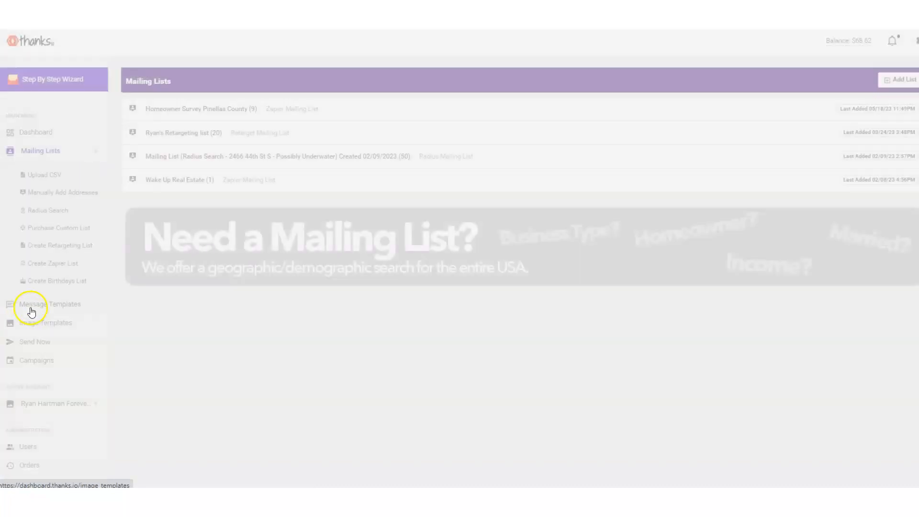
# Create a new postcard message template and name it "Home Value Offer"
pyautogui.click(31, 303)
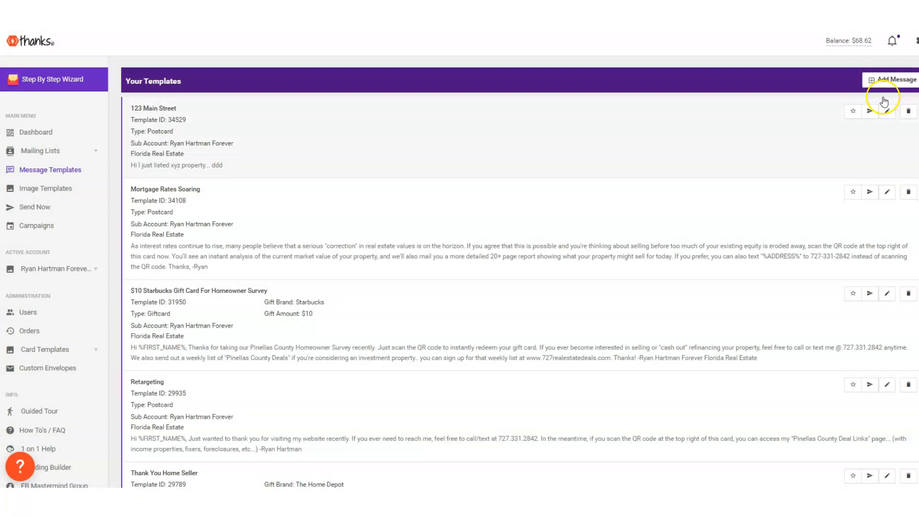
pyautogui.scroll(-4, 582, 299)
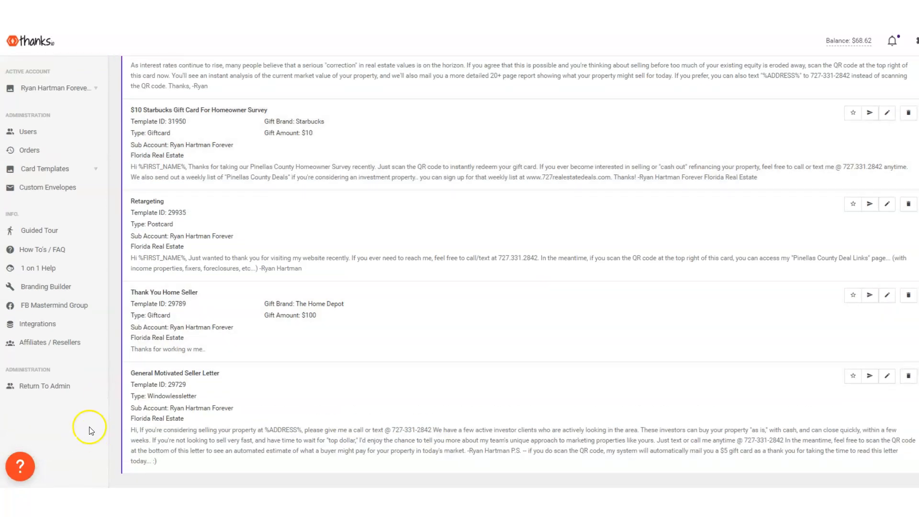
pyautogui.scroll(4, 287, 379)
pyautogui.click(883, 80)
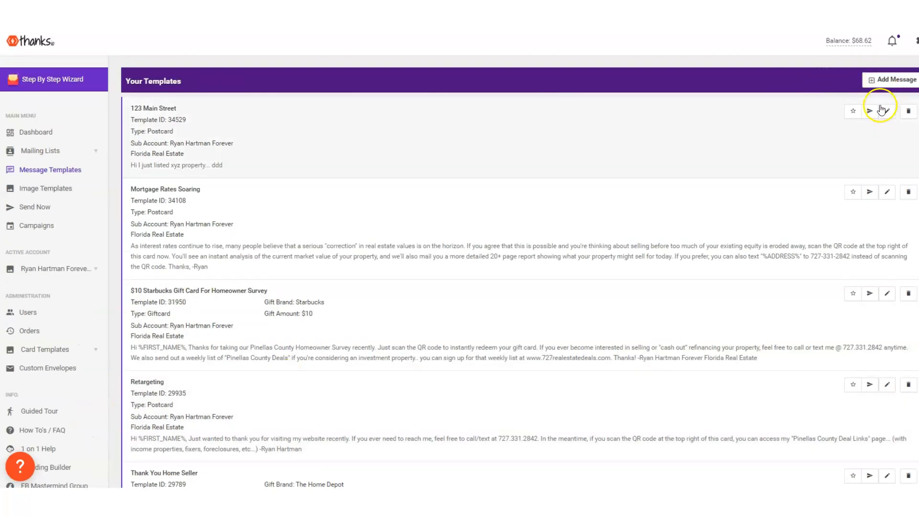
pyautogui.click(598, 140)
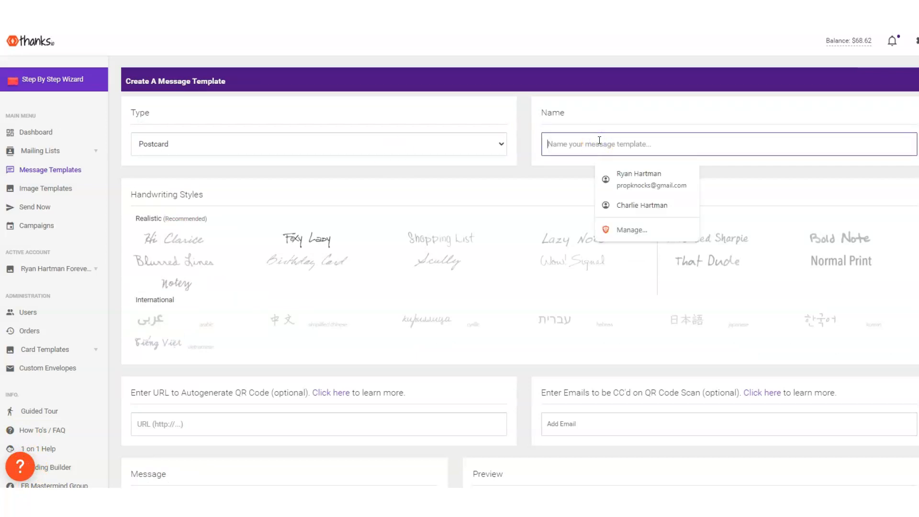
pyautogui.write('Home Value Offer')
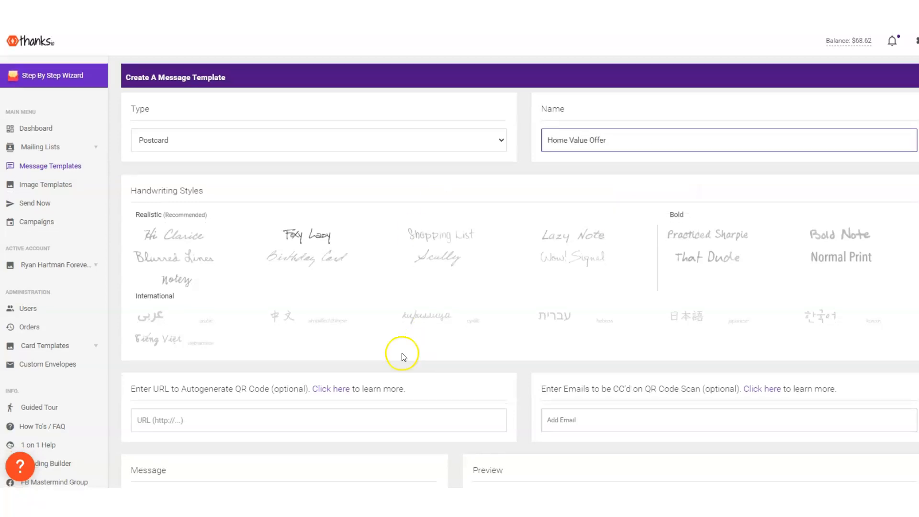
# Copy the web address of the open seller valuation page and enter it as the template's QR code URL
pyautogui.scroll(-5, 400, 353)
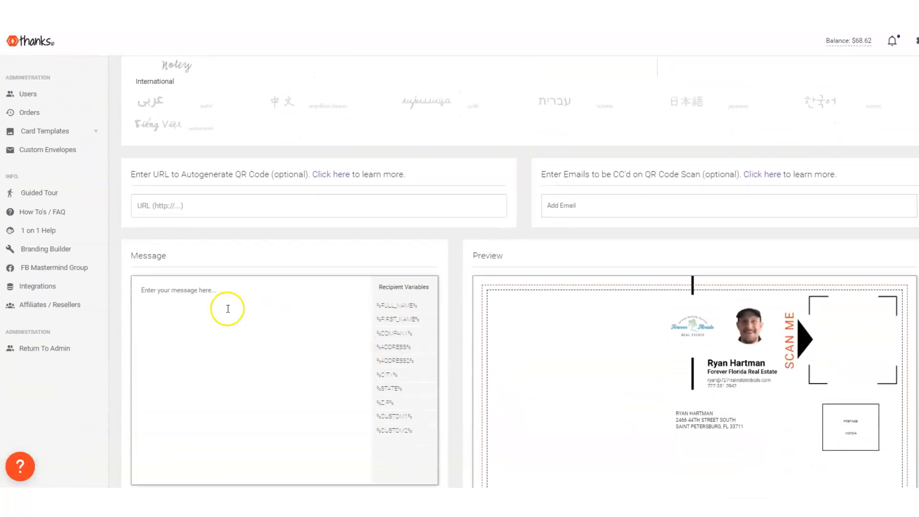
pyautogui.moveTo(185, 175); pyautogui.dragTo(238, 173)
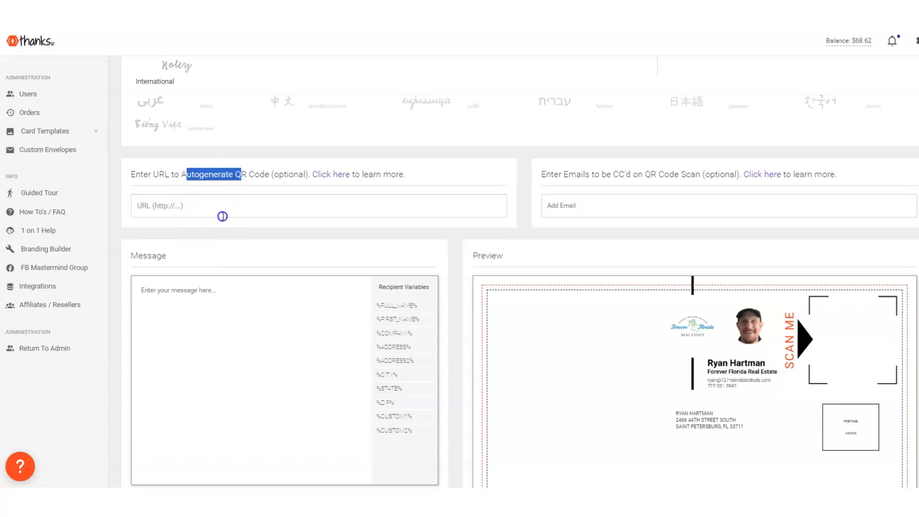
pyautogui.click(222, 215)
pyautogui.click(316, 3)
pyautogui.rightClick(322, 14)
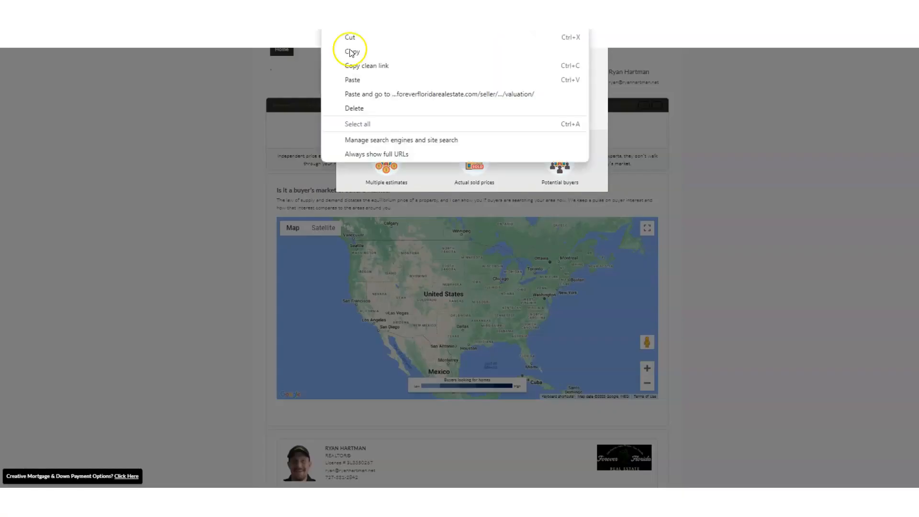
pyautogui.click(353, 52)
pyautogui.click(230, 3)
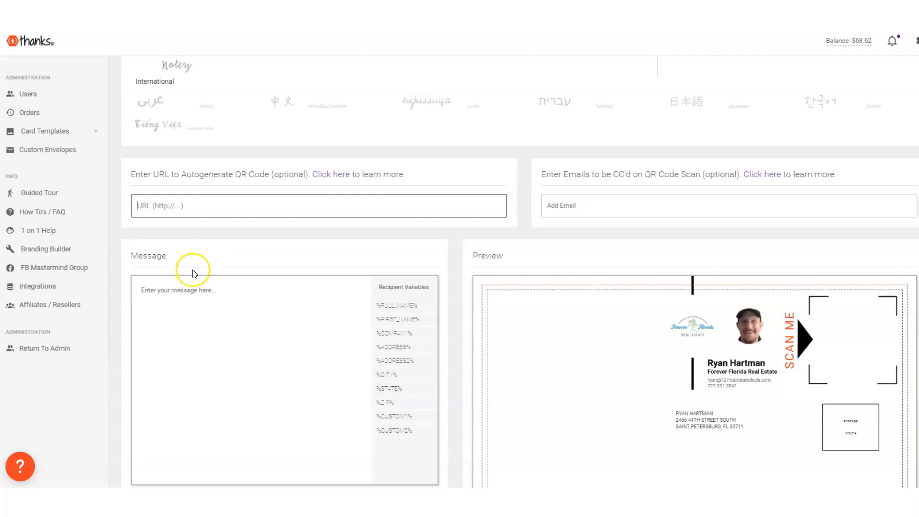
pyautogui.hotkey('ctrl', 'v')
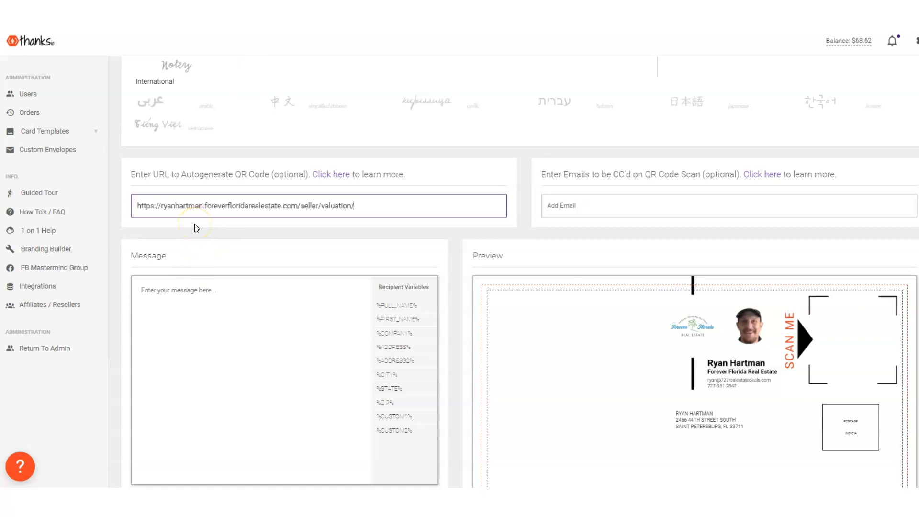
# Begin the message with "Hi %FIRST_NAME%," and a new paragraph starting "If you're curious about what"
pyautogui.click(177, 301)
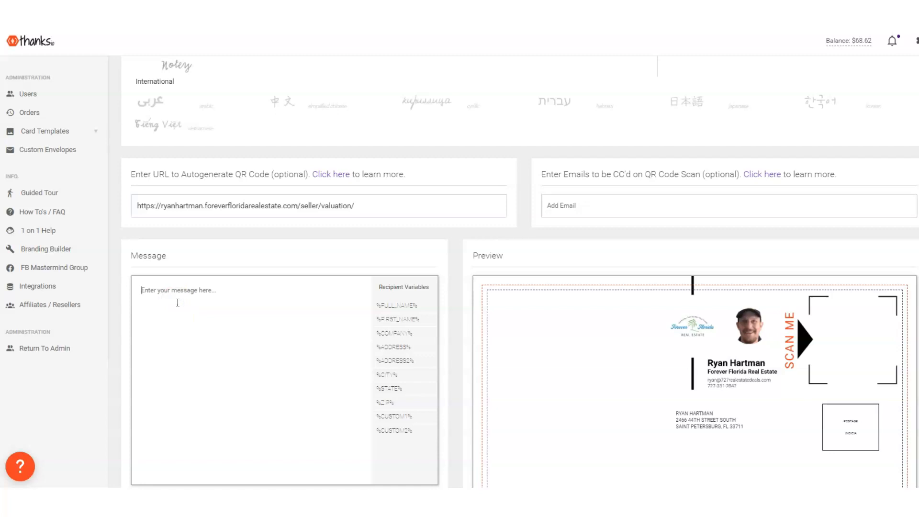
pyautogui.write('Hi,')
pyautogui.moveTo(389, 319); pyautogui.dragTo(256, 287)
pyautogui.write("If you're curious about what")
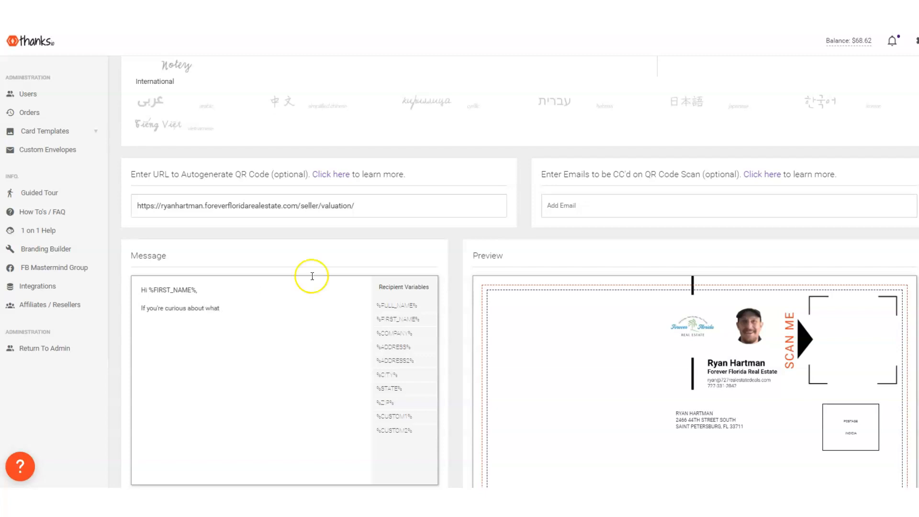
# Finish with "%ADDRESS% might sell for in today's market, scan the QR code now. You'll instantly see value opinion, plus we'll follow up with a more detailed report."
pyautogui.click(393, 346)
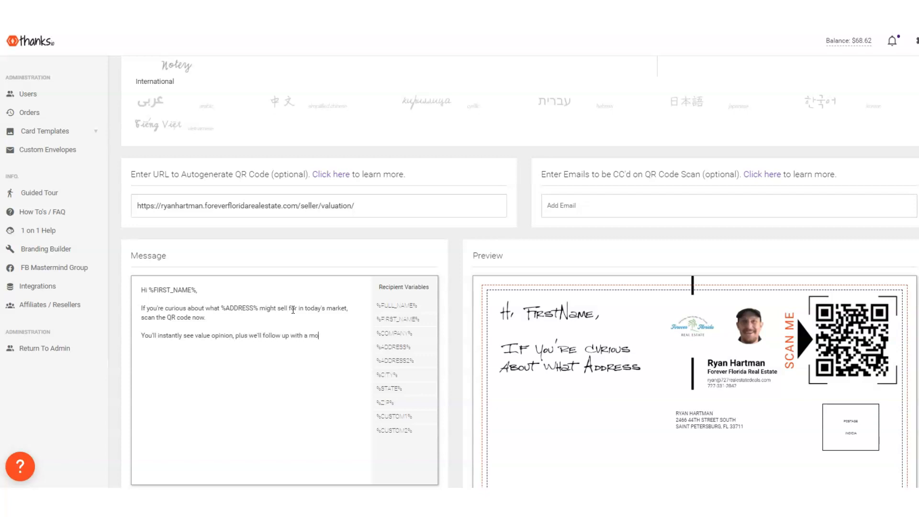
pyautogui.write('ort')
pyautogui.click(298, 293)
# Set the message's handwriting style to Lazy Note and check it in the postcard preview
pyautogui.scroll(-2, 299, 293)
pyautogui.scroll(4, 299, 294)
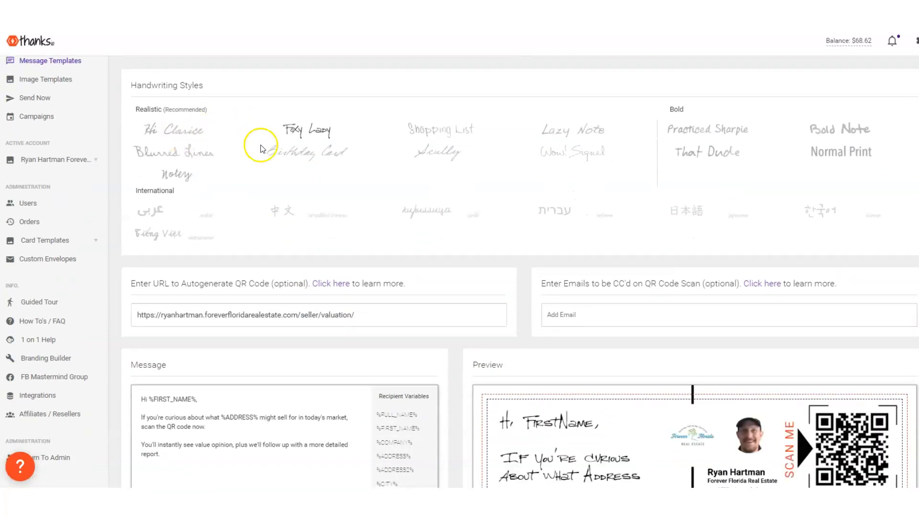
pyautogui.click(605, 133)
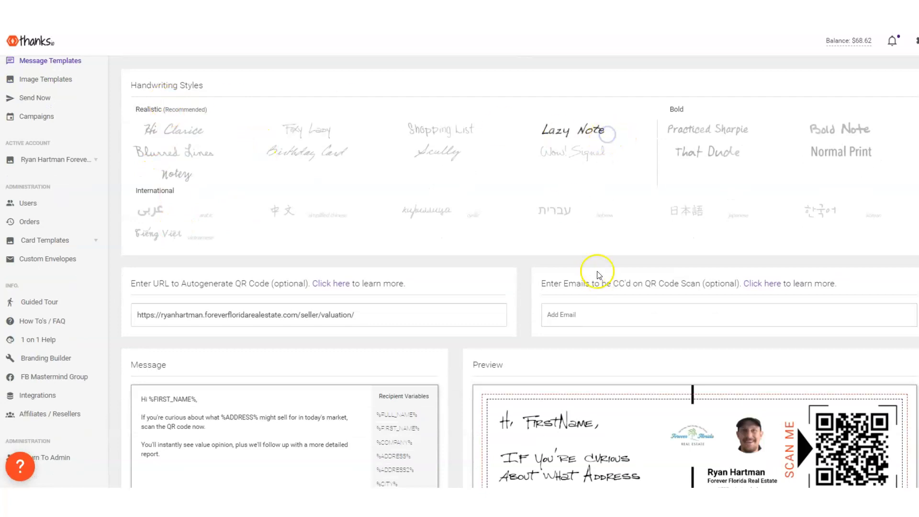
pyautogui.scroll(-2, 601, 280)
pyautogui.scroll(2, 426, 239)
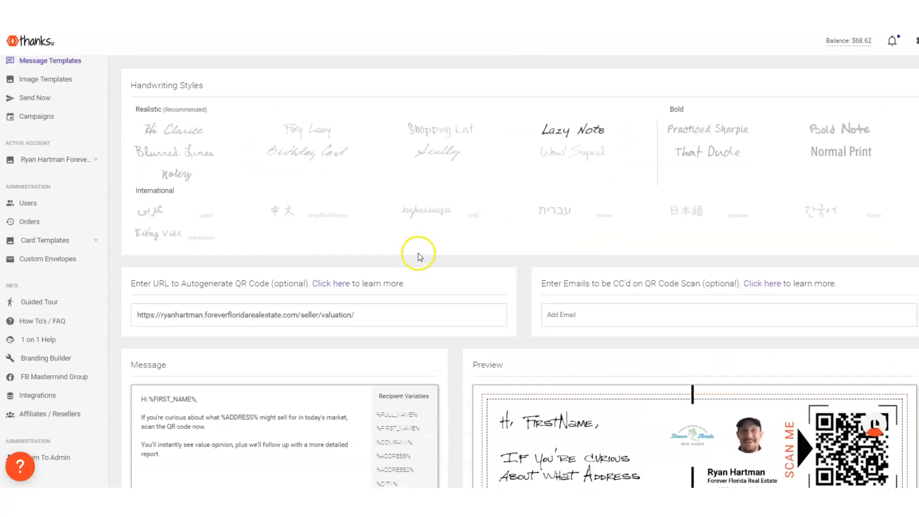
pyautogui.click(581, 139)
pyautogui.scroll(-3, 583, 141)
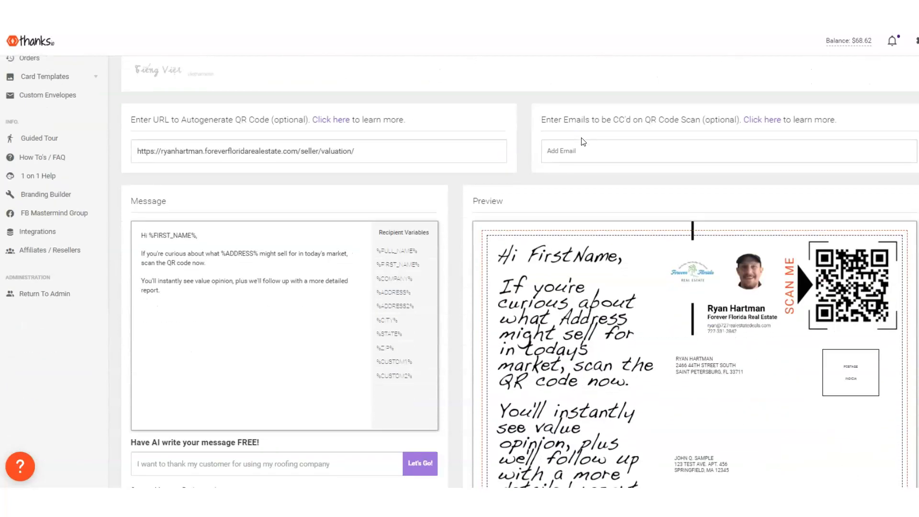
pyautogui.scroll(4, 583, 141)
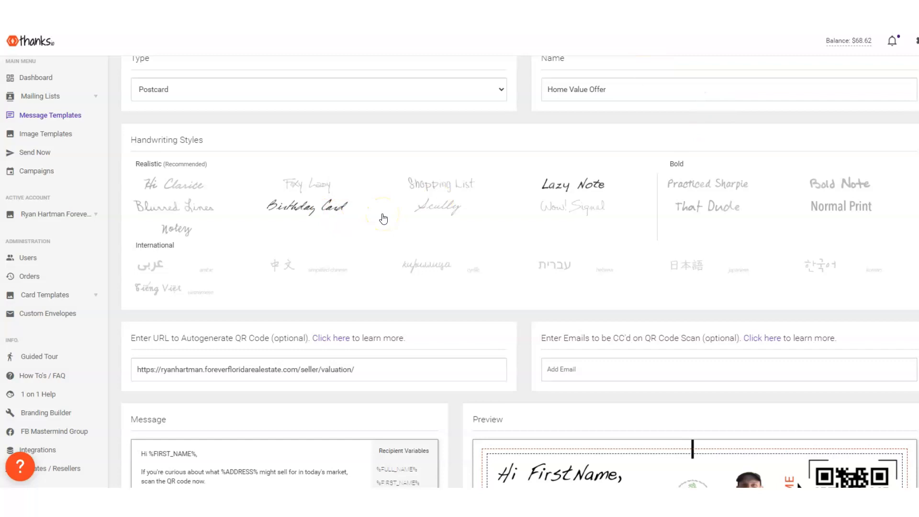
pyautogui.scroll(-7, 506, 230)
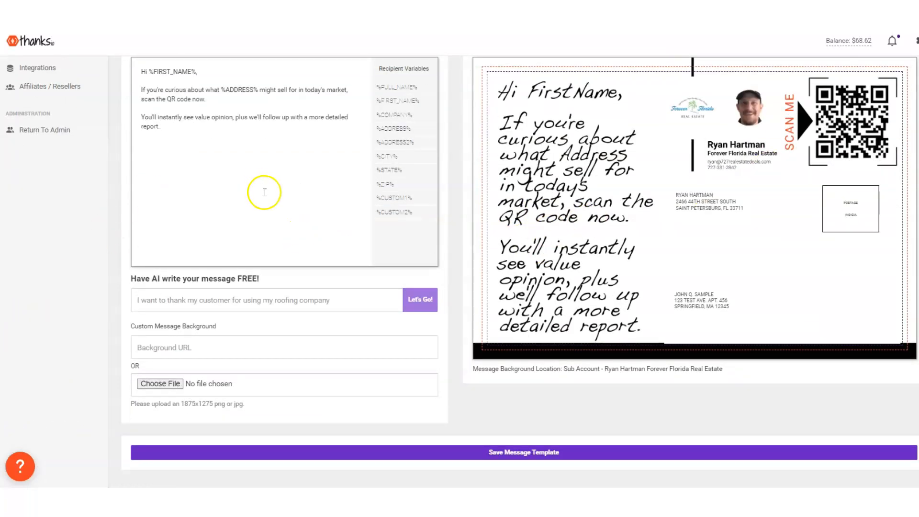
# Review the postcard's QR code, branding and message in the preview, and save the message template
pyautogui.scroll(4, 242, 362)
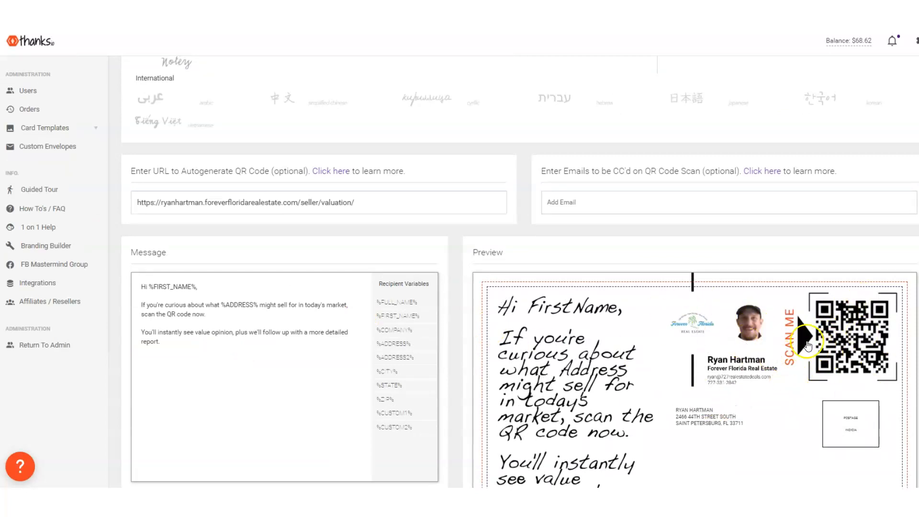
pyautogui.scroll(2, 807, 345)
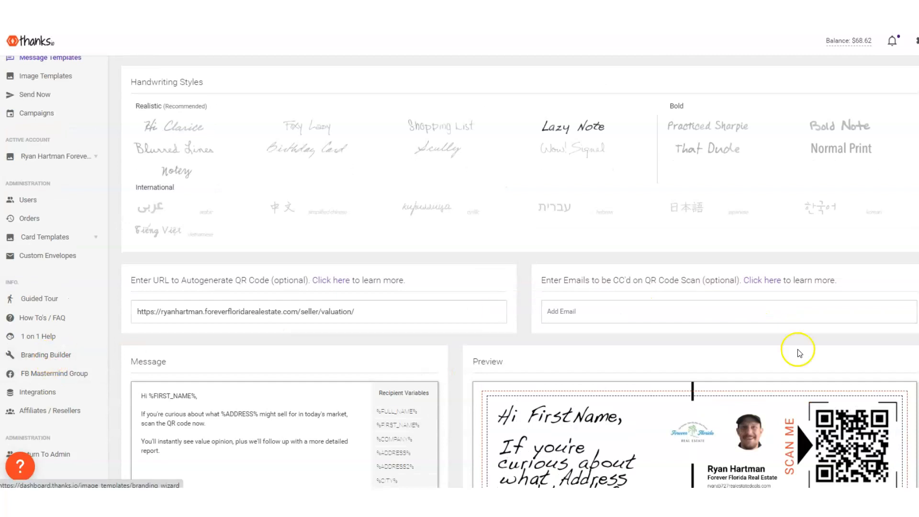
pyautogui.scroll(-6, 798, 353)
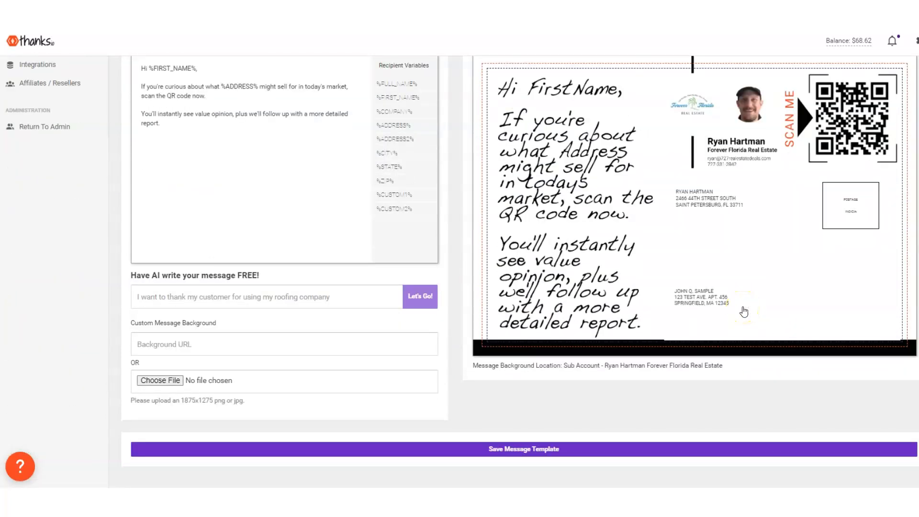
pyautogui.click(543, 449)
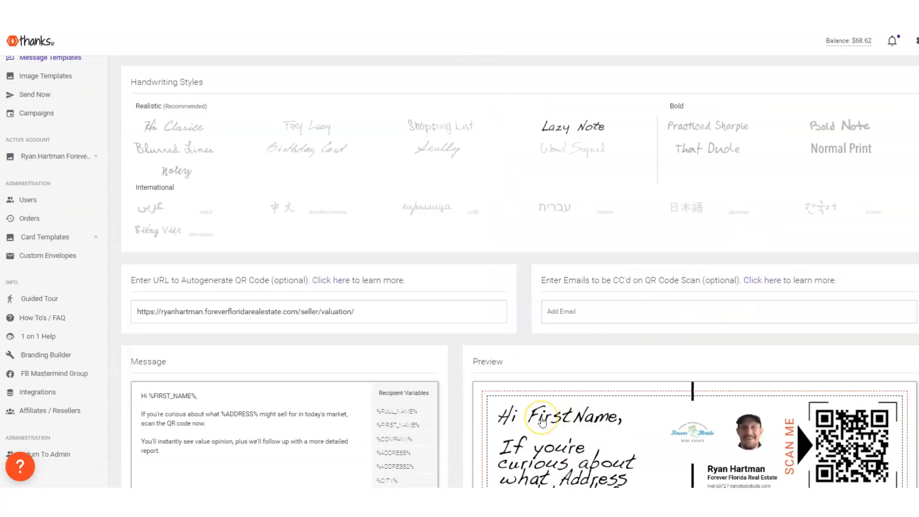
pyautogui.scroll(-6, 543, 421)
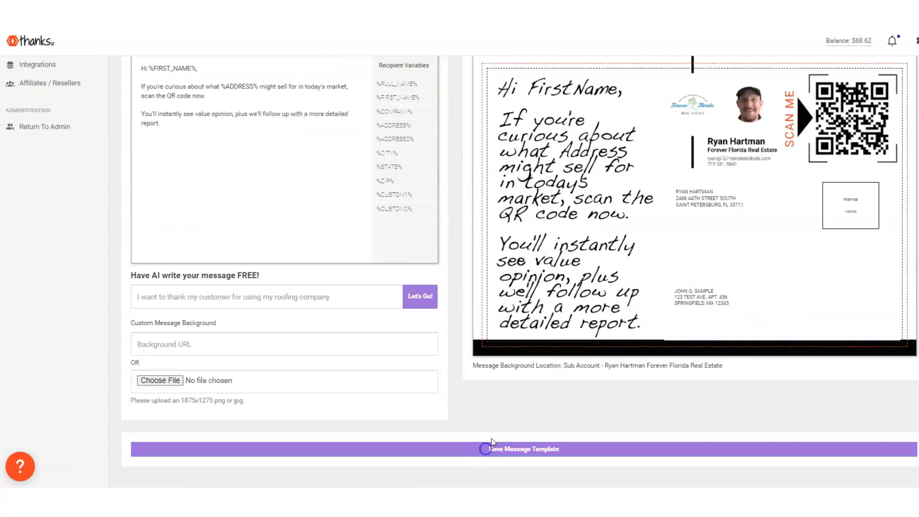
pyautogui.click(492, 446)
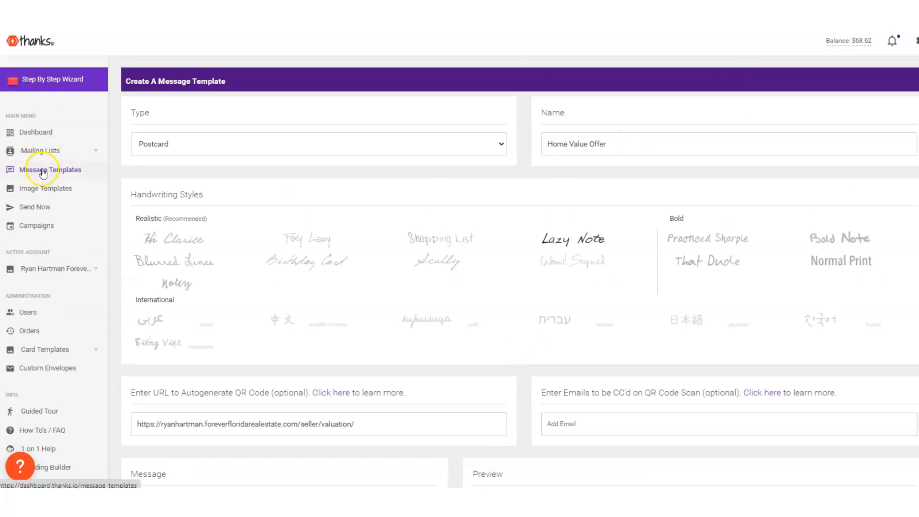
# Start a new dynamic postcard image in the Image Builder and name the template "Home Value Offer"
pyautogui.click(42, 187)
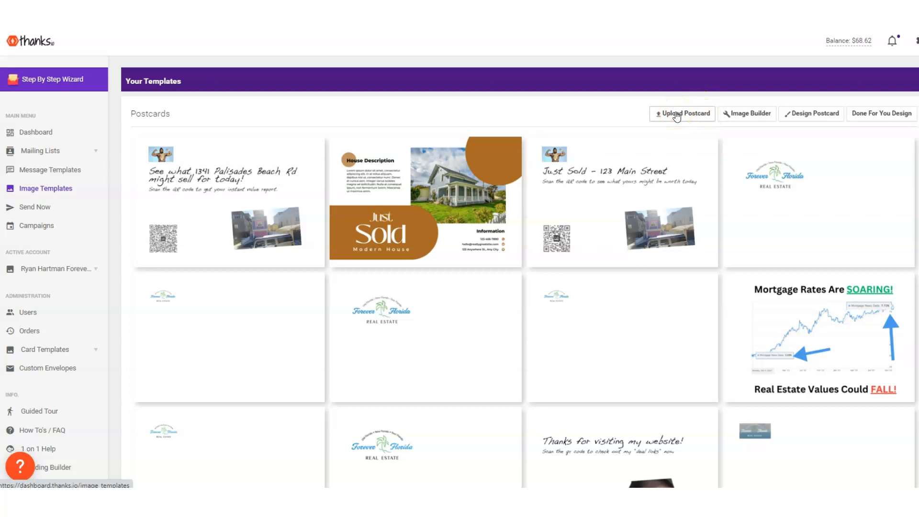
pyautogui.click(817, 117)
pyautogui.click(759, 117)
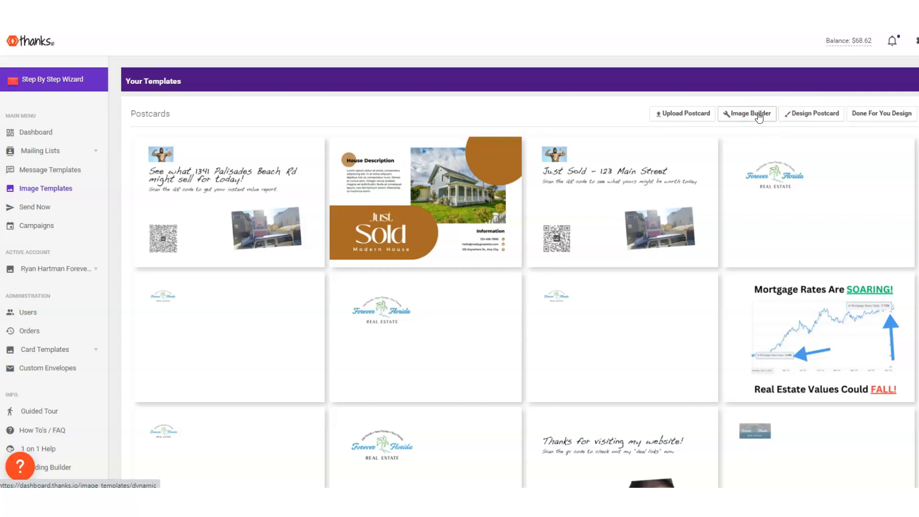
pyautogui.click(760, 118)
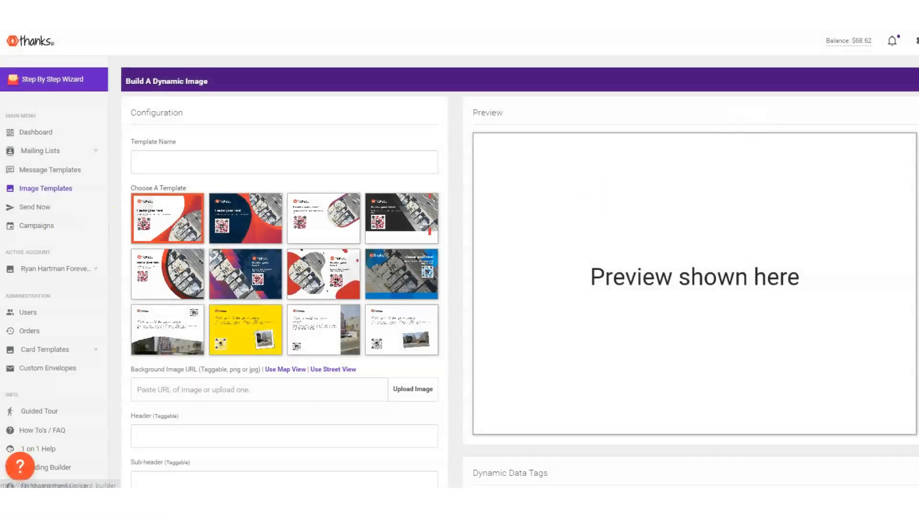
pyautogui.click(214, 158)
pyautogui.write('Home Value Offer')
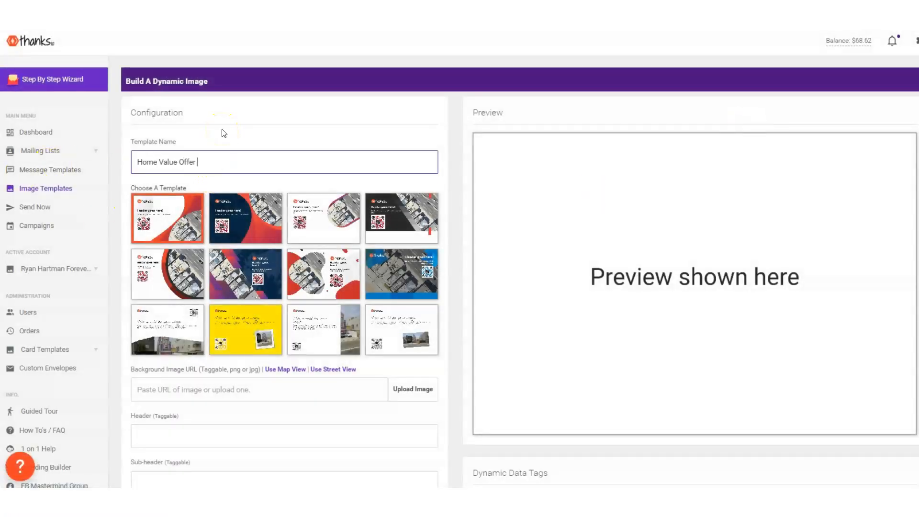
# Choose the white design with the tilted house photo and use Street View as its background image
pyautogui.click(382, 327)
pyautogui.scroll(-3, 368, 287)
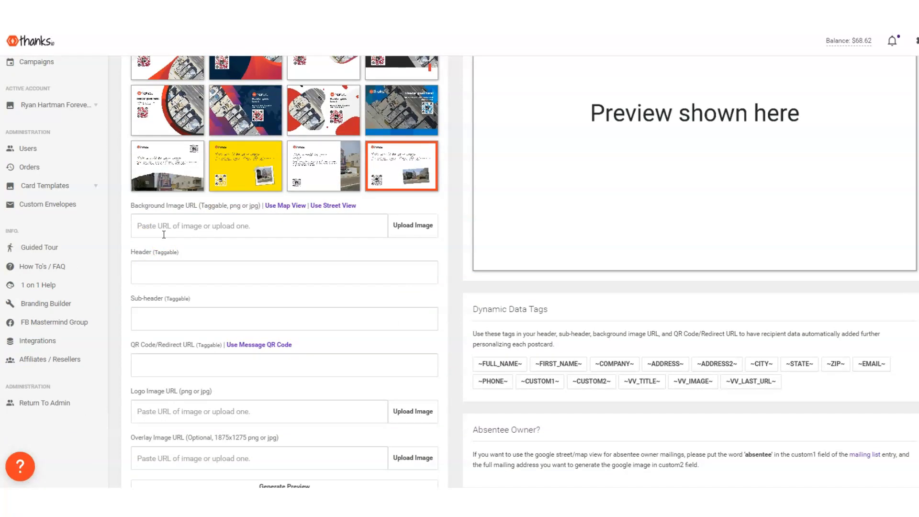
pyautogui.moveTo(130, 205); pyautogui.dragTo(200, 204)
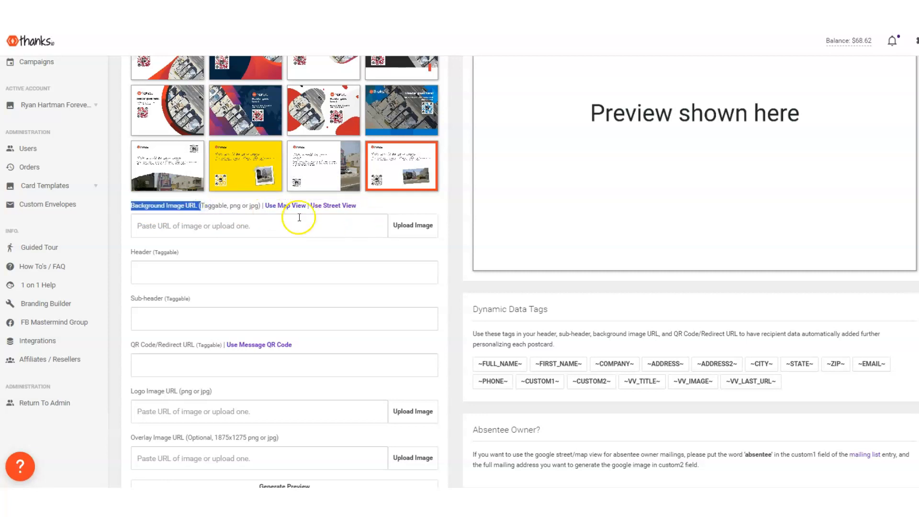
pyautogui.click(316, 207)
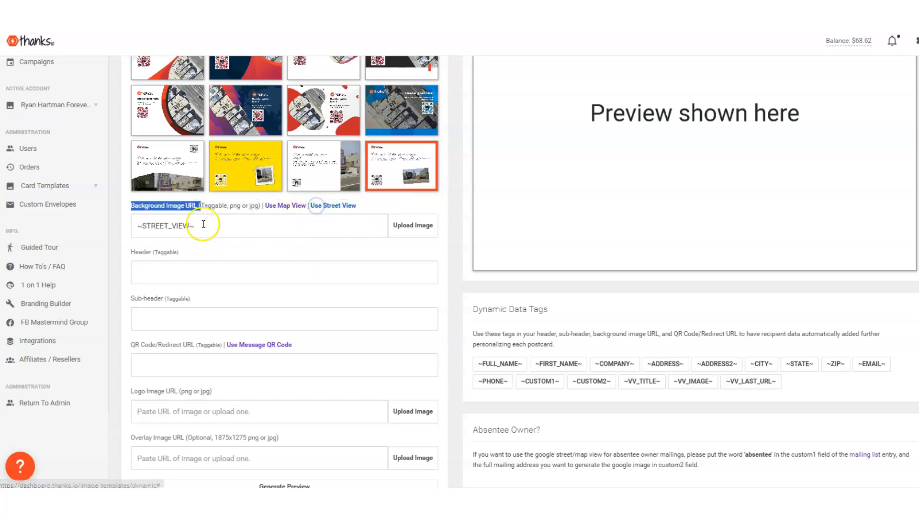
pyautogui.scroll(2, 443, 308)
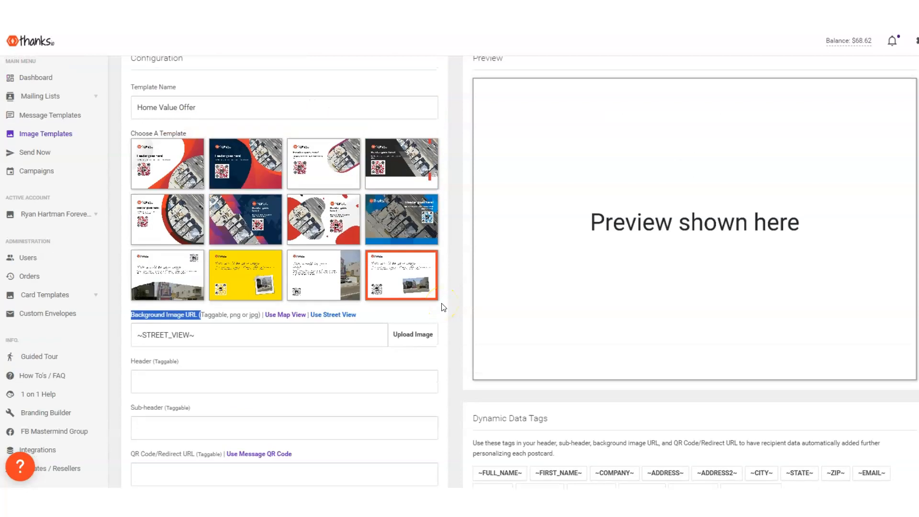
# Set the header to "See what a buyer might pay for ~ADDRESS~ today!" and the sub-header to "Scan the QR Code to see an instant value estimate now."
pyautogui.click(141, 378)
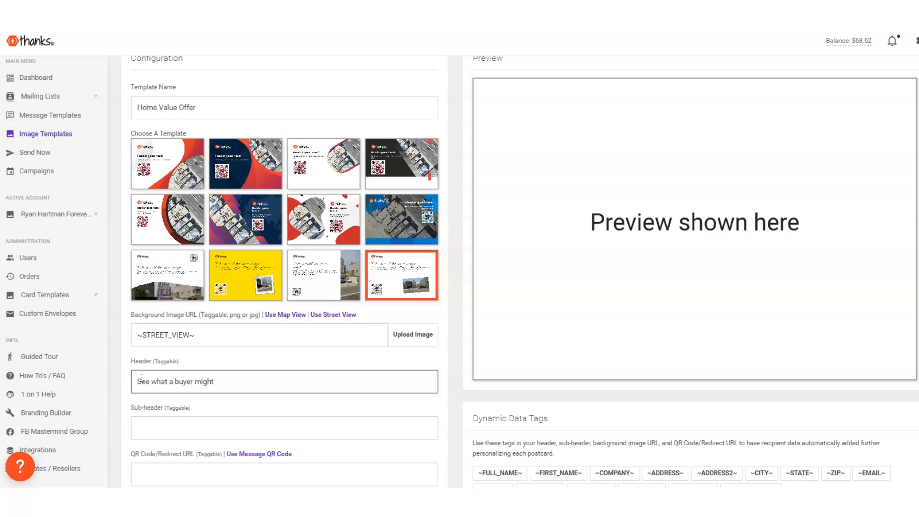
pyautogui.scroll(-2, 418, 379)
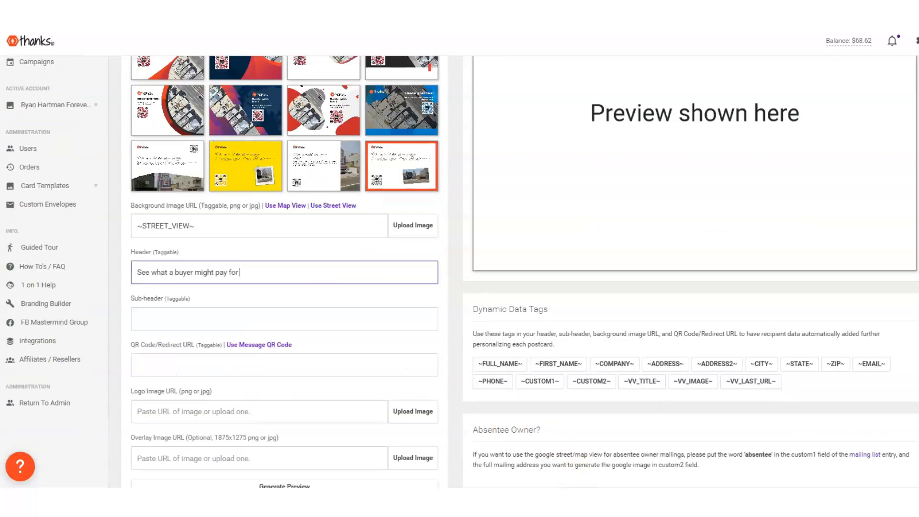
pyautogui.click(650, 364)
pyautogui.moveTo(318, 275); pyautogui.dragTo(239, 273)
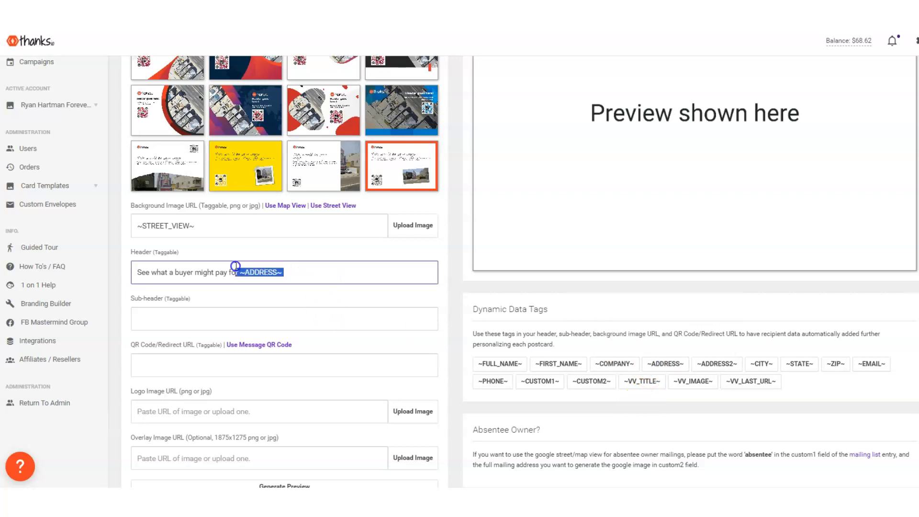
pyautogui.click(282, 267)
pyautogui.click(242, 315)
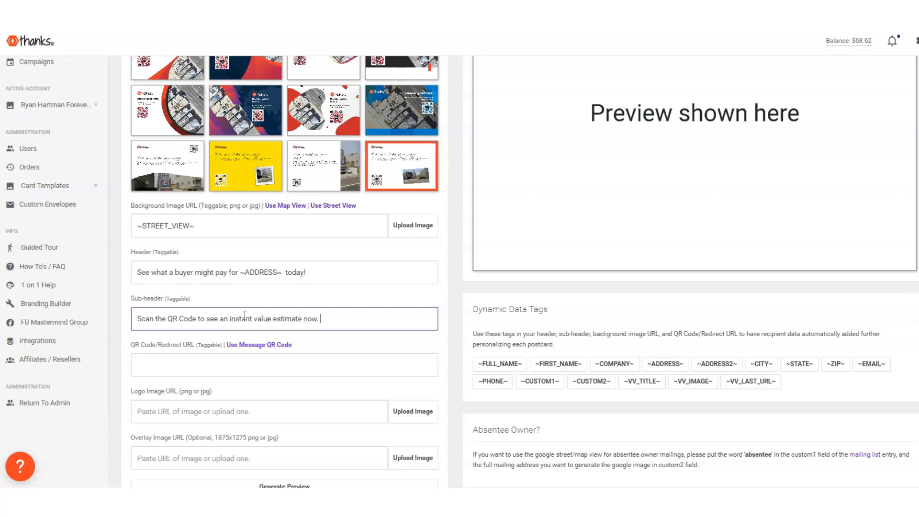
pyautogui.click(205, 360)
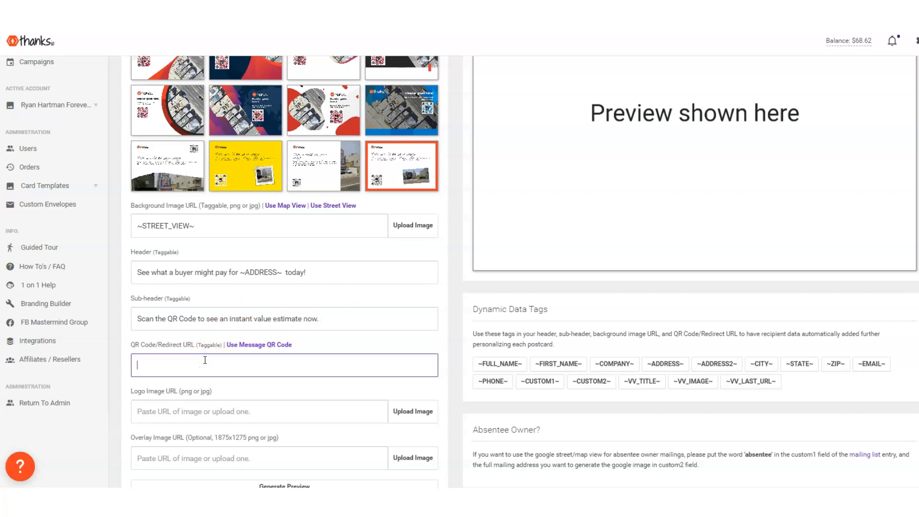
pyautogui.write('~ADDRESS~')
pyautogui.moveTo(205, 360); pyautogui.dragTo(111, 361)
pyautogui.press('BackSpace')
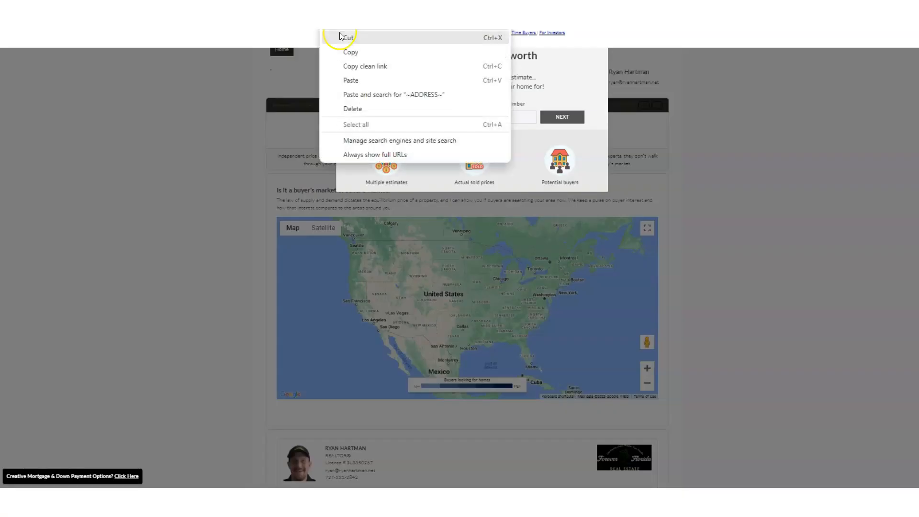
# Copy the address of the home valuation web page and use it as the QR code redirect URL
pyautogui.rightClick(320, 30)
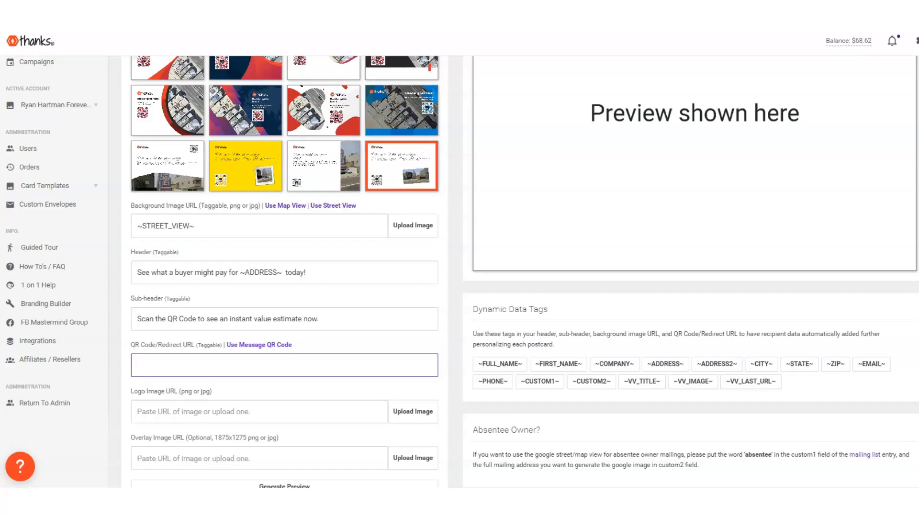
pyautogui.click(191, 356)
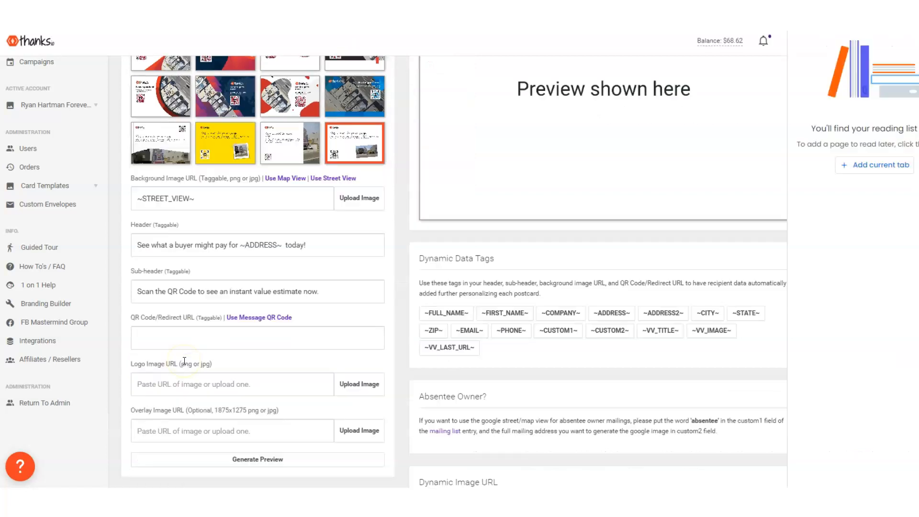
pyautogui.click(165, 335)
pyautogui.write('https://ryanhartman.foreverfloridarealestate.com/seller/valuation/')
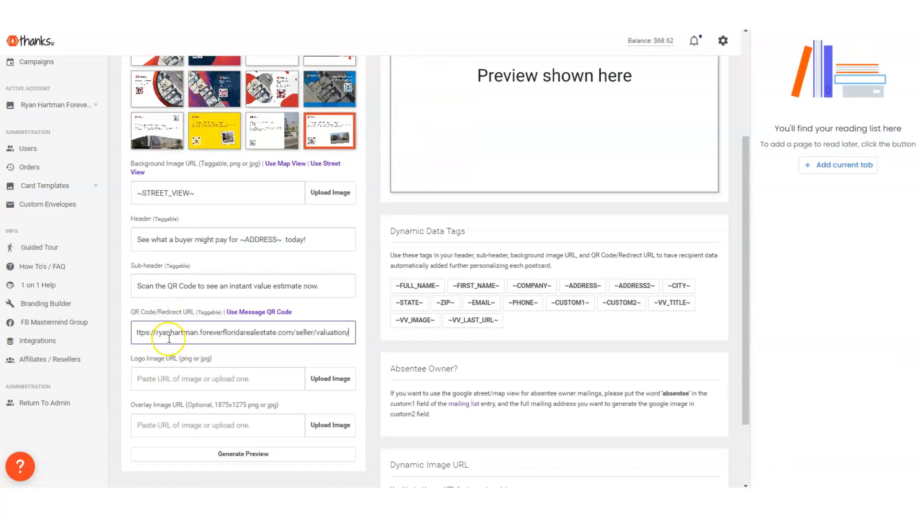
# Upload the Mr.-T JPG file as the postcard's logo image
pyautogui.scroll(-1, 287, 296)
pyautogui.click(318, 324)
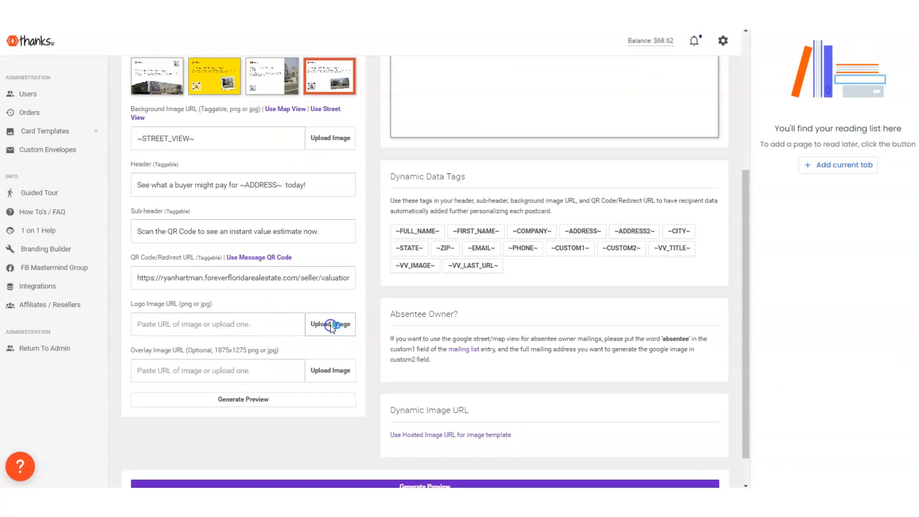
pyautogui.click(143, 122)
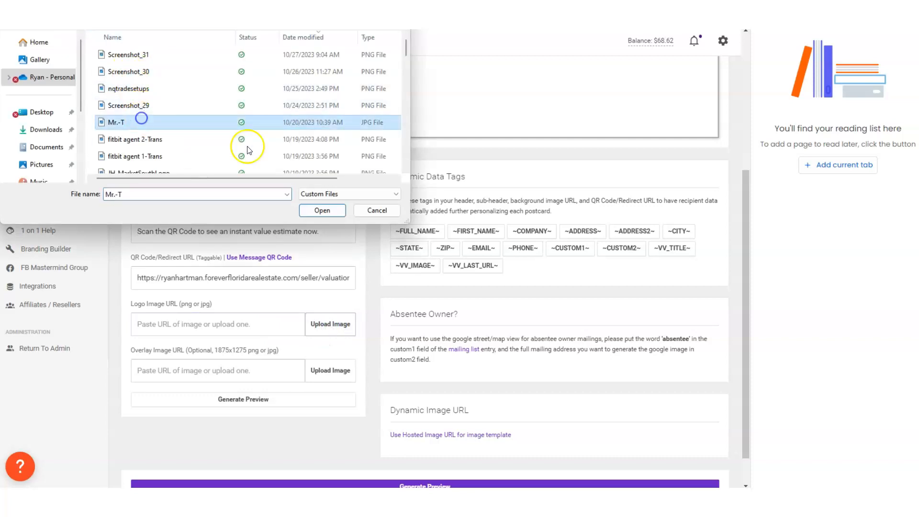
pyautogui.click(322, 210)
# Generate a preview of the postcard image with the uploaded logo, header, sub-header and QR code
pyautogui.scroll(4, 527, 287)
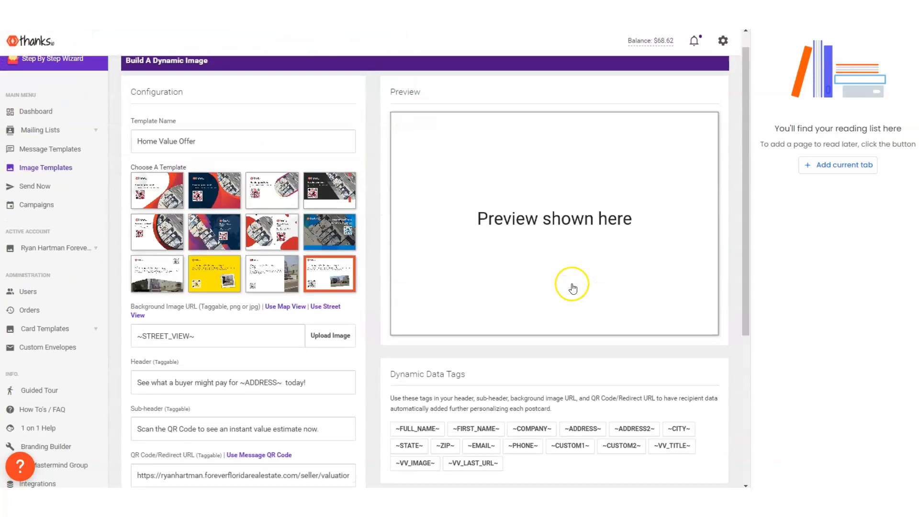
pyautogui.scroll(-2, 575, 265)
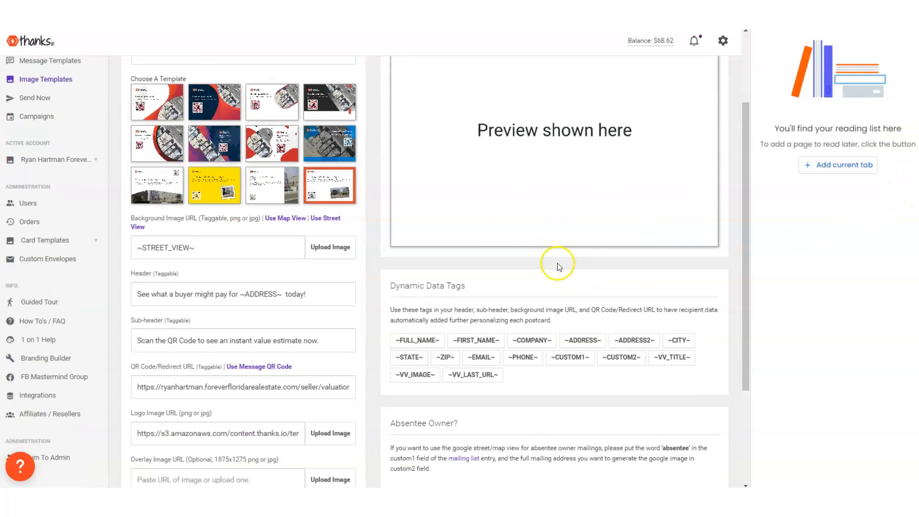
pyautogui.scroll(-3, 507, 240)
pyautogui.click(277, 366)
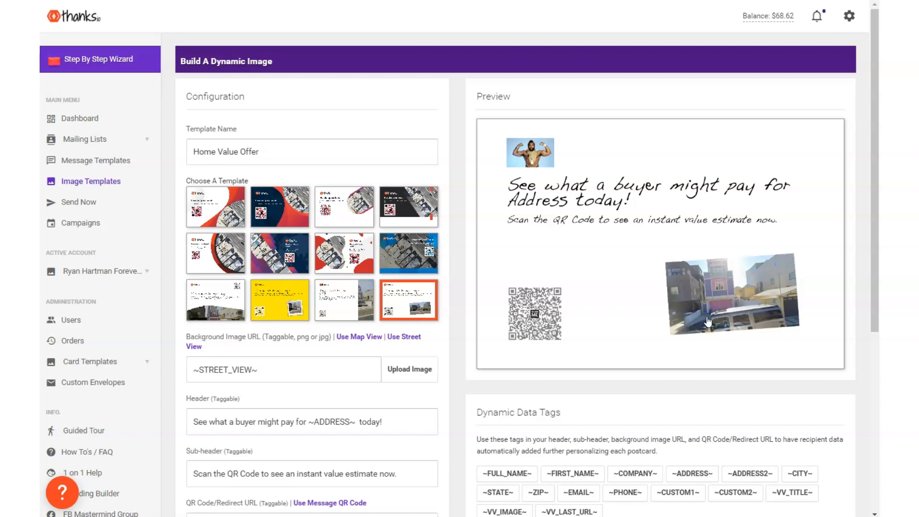
# Switch to the yellow design with the taped instant photo and generate its preview
pyautogui.click(271, 305)
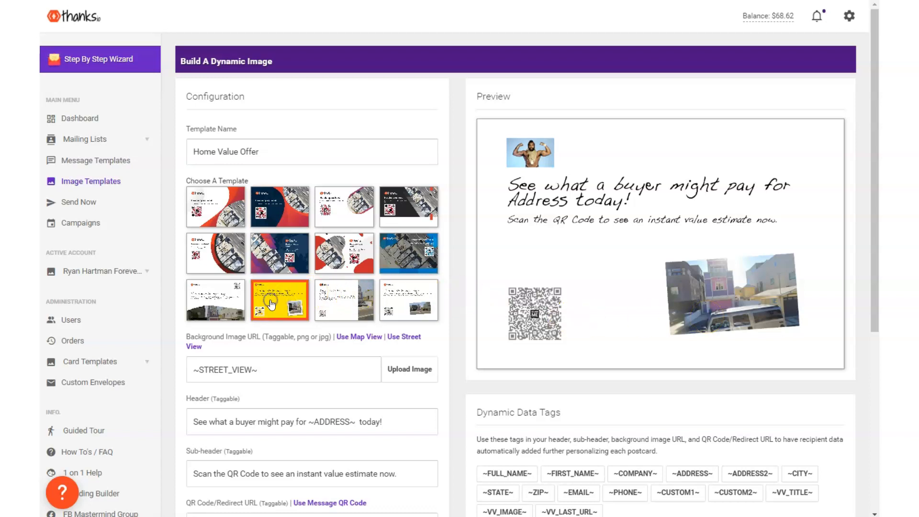
pyautogui.scroll(-5, 390, 246)
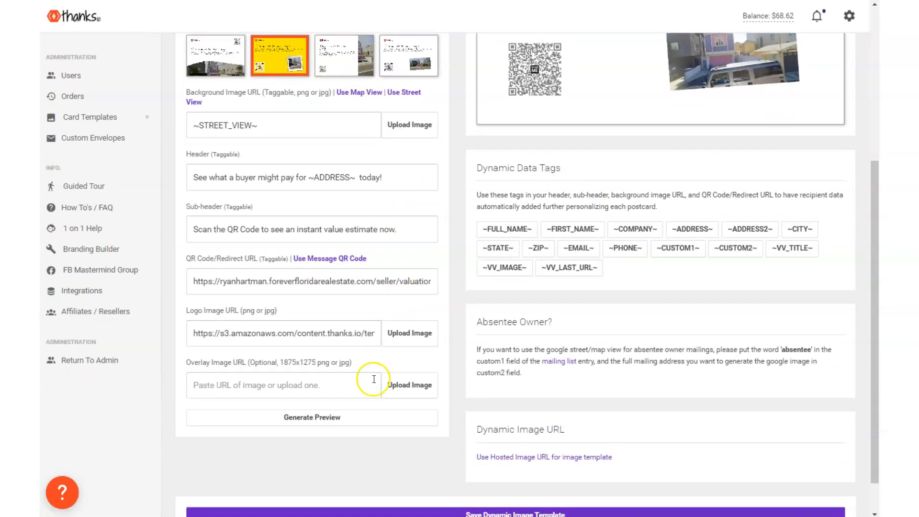
pyautogui.click(329, 416)
pyautogui.scroll(4, 538, 143)
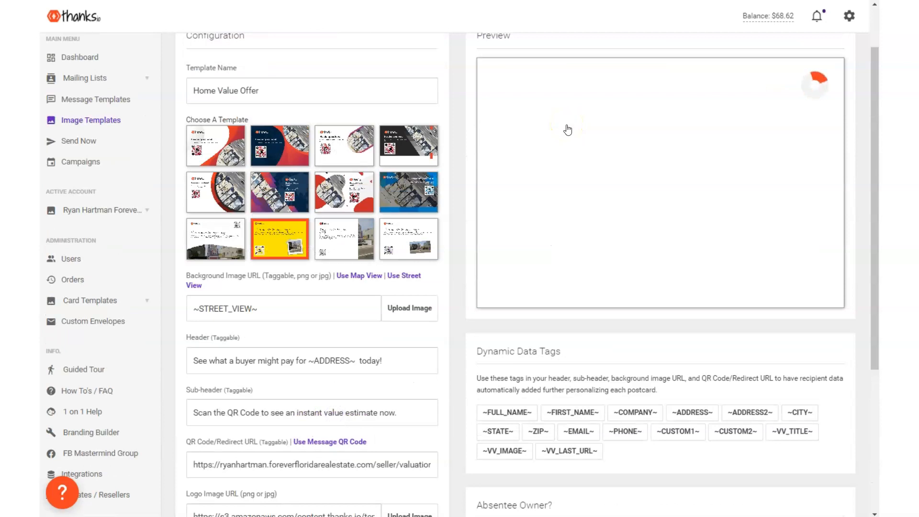
# Examine the yellow postcard preview, the optional overlay image setting and the available dynamic data tags
pyautogui.scroll(-3, 347, 125)
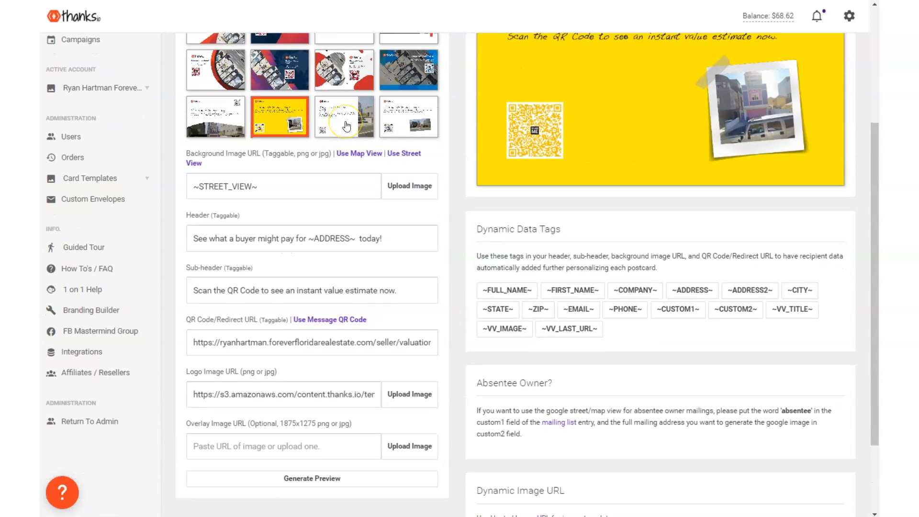
pyautogui.scroll(-1, 354, 120)
pyautogui.scroll(2, 588, 124)
pyautogui.scroll(-3, 602, 186)
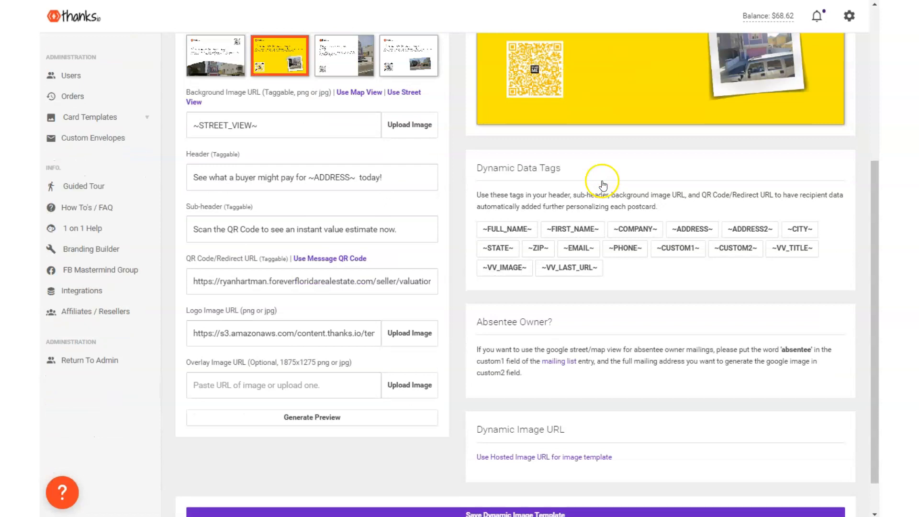
pyautogui.scroll(-1, 602, 186)
pyautogui.moveTo(191, 299); pyautogui.dragTo(365, 330)
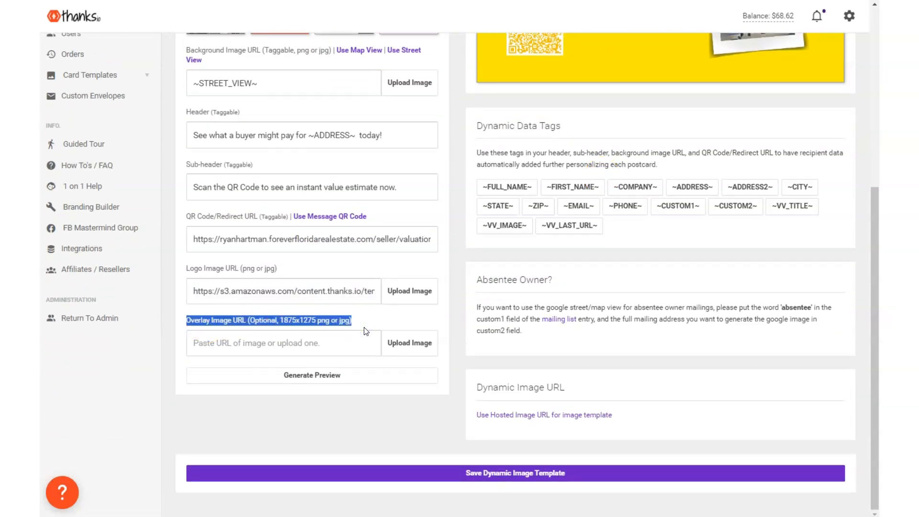
pyautogui.scroll(4, 367, 331)
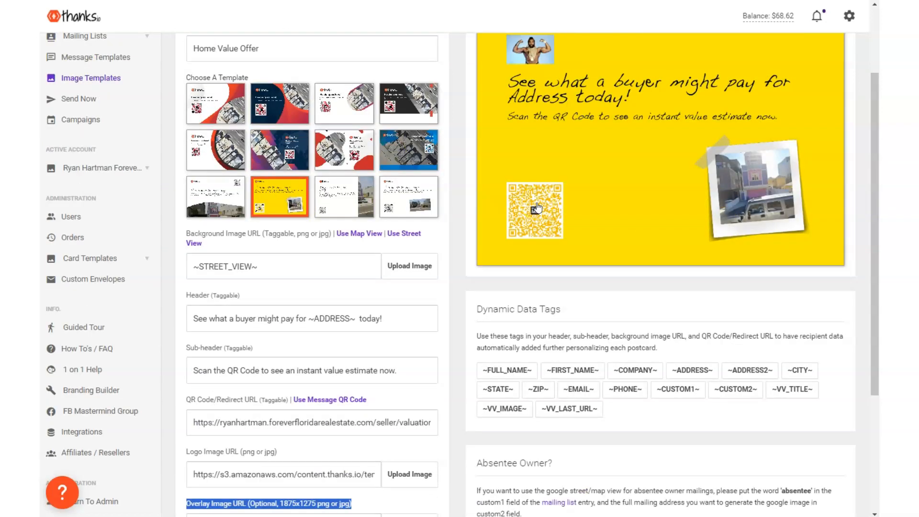
pyautogui.scroll(-4, 536, 208)
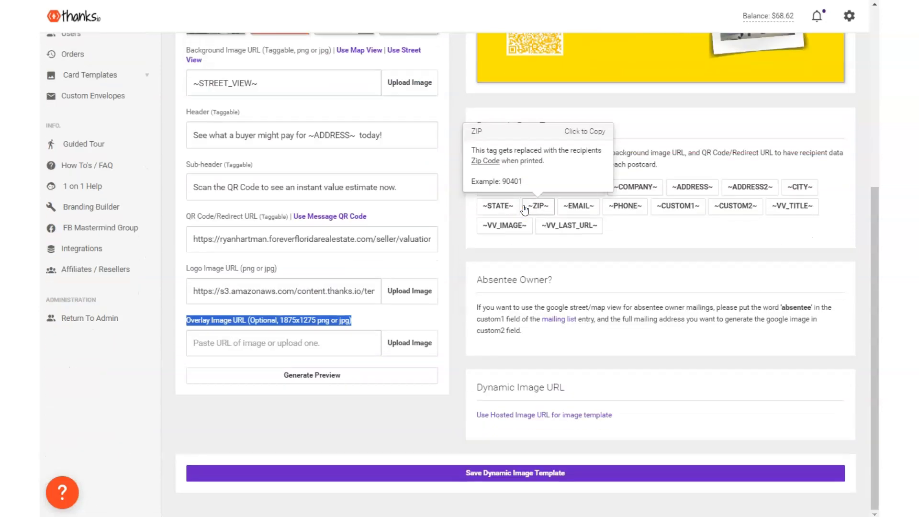
pyautogui.scroll(5, 525, 209)
# Switch back to the white design with the tilted house photo and regenerate the preview
pyautogui.click(406, 266)
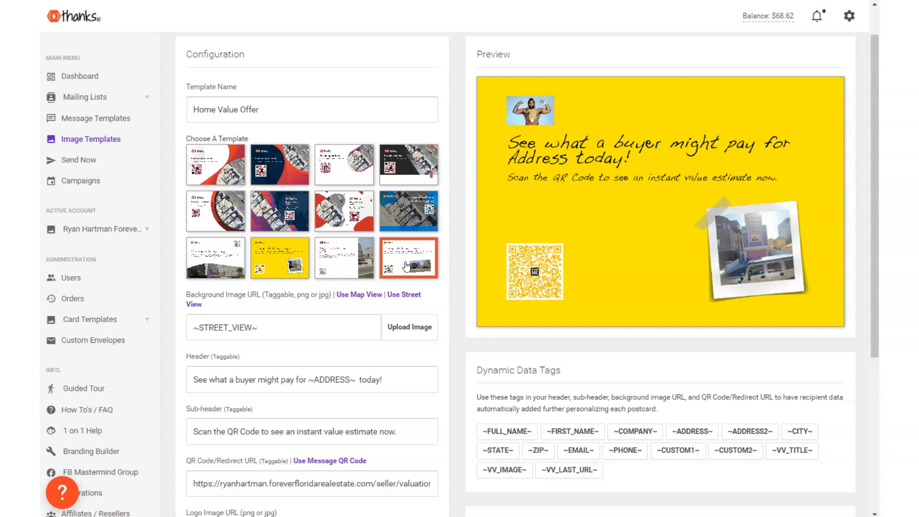
pyautogui.scroll(-5, 406, 253)
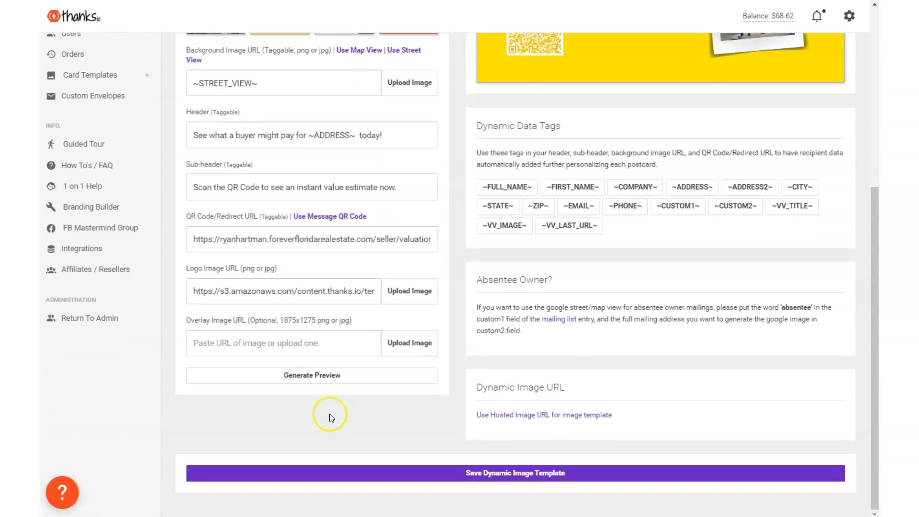
pyautogui.click(301, 375)
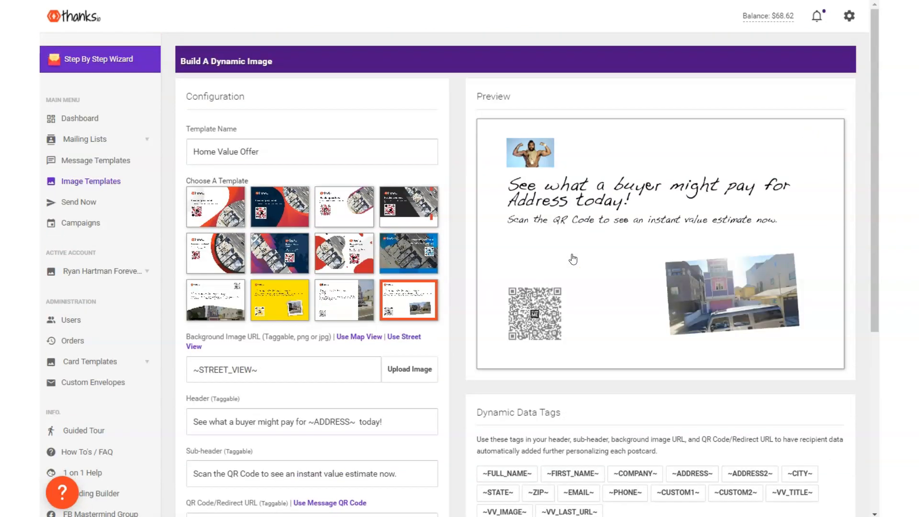
# Check the Home Value Offer configuration once more and save the dynamic image template
pyautogui.scroll(-6, 592, 266)
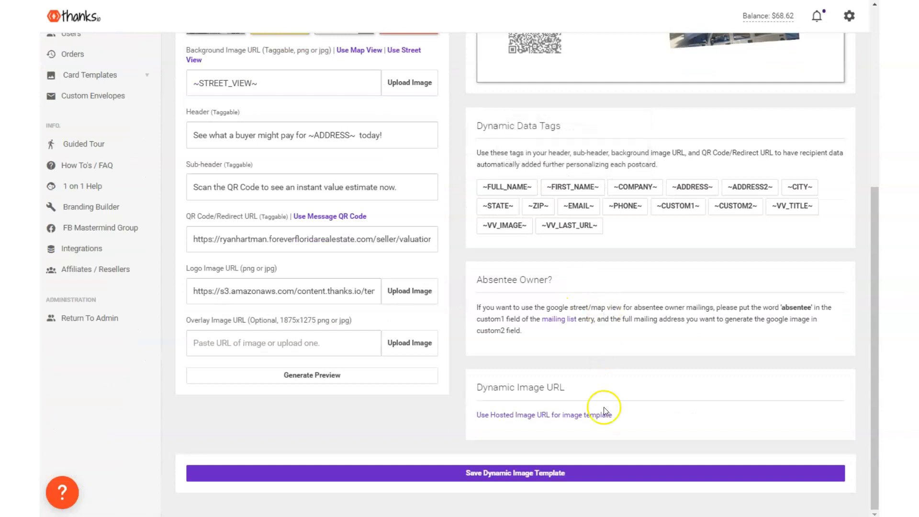
pyautogui.click(504, 481)
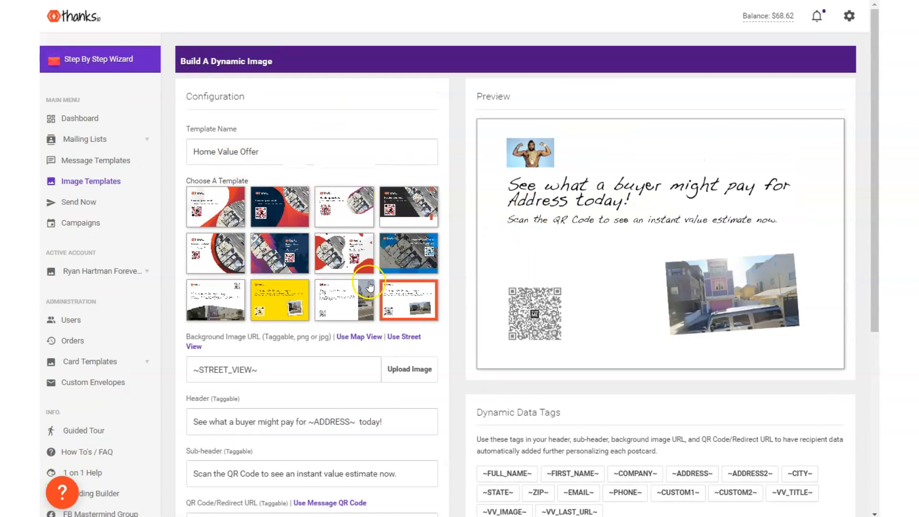
pyautogui.scroll(-6, 397, 314)
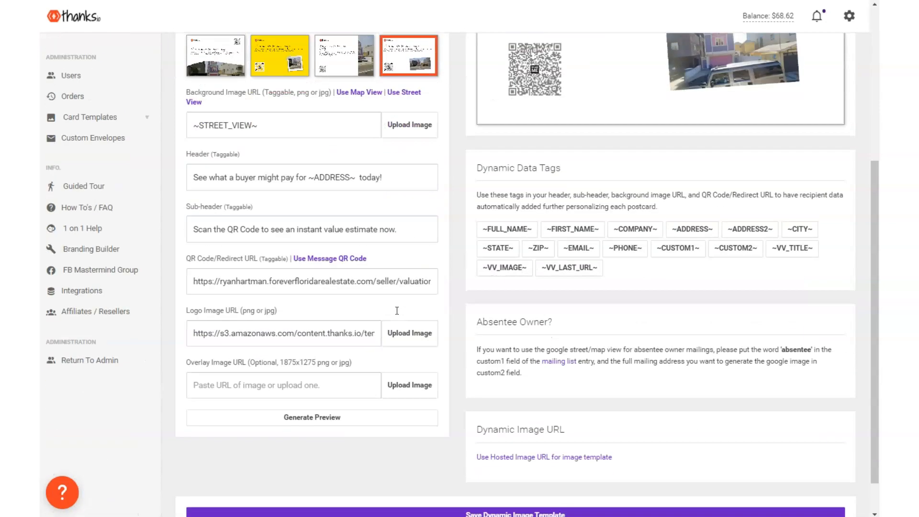
pyautogui.scroll(6, 380, 459)
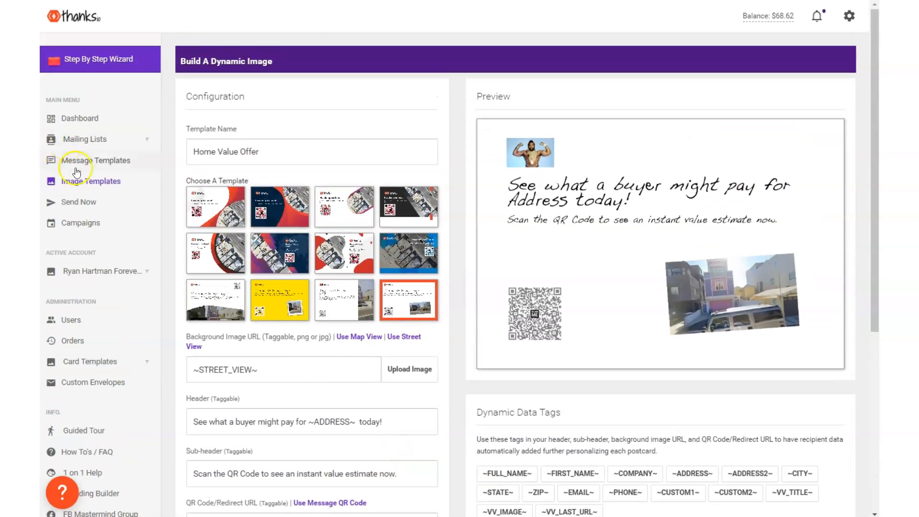
pyautogui.scroll(-6, 404, 373)
pyautogui.click(455, 473)
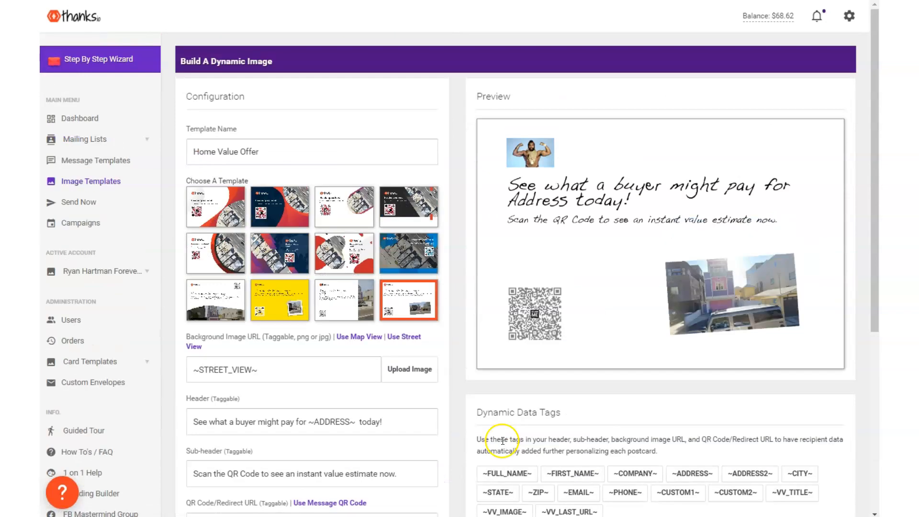
# On the dashboard, set up a quick send with the radius search mailing list and the Home Value Offer message template
pyautogui.click(106, 120)
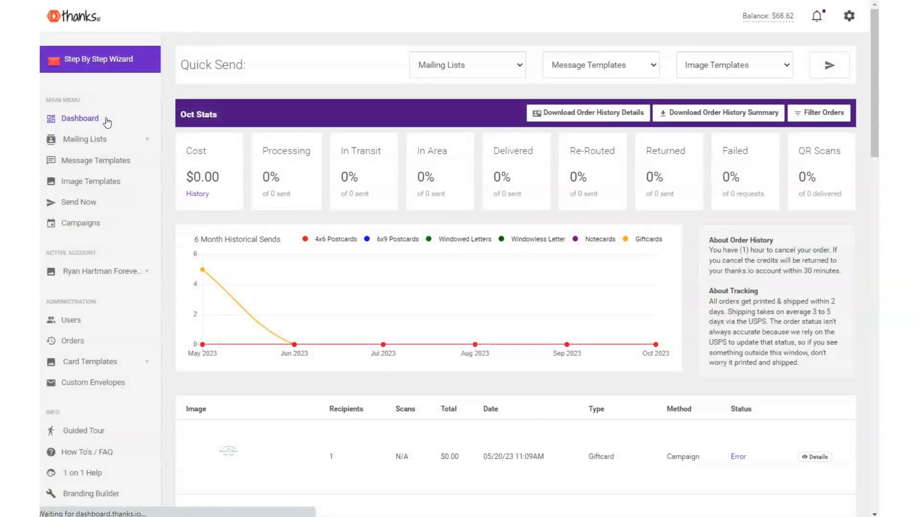
pyautogui.moveTo(254, 64); pyautogui.dragTo(225, 58)
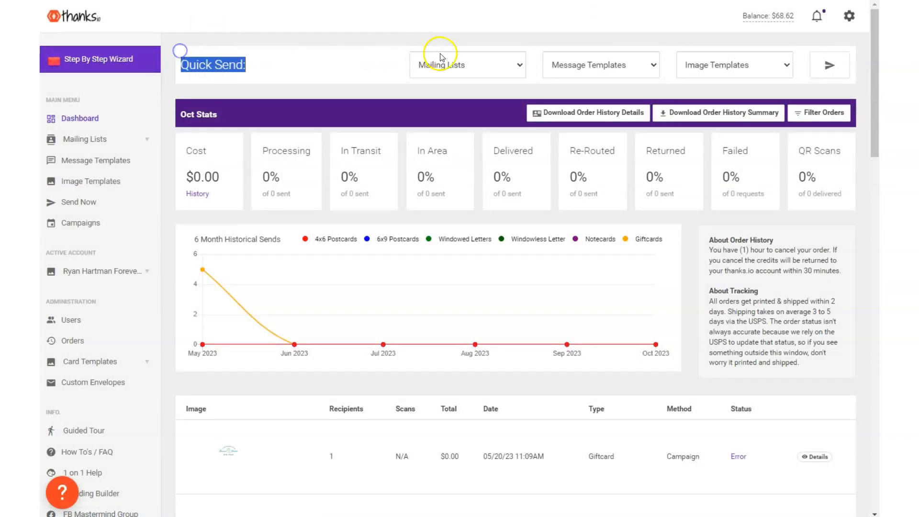
pyautogui.click(458, 65)
pyautogui.click(471, 117)
pyautogui.click(557, 71)
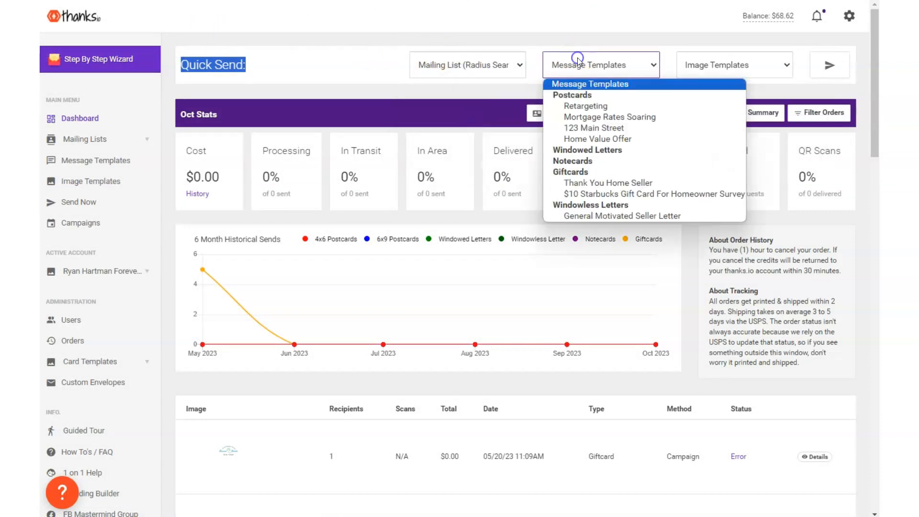
pyautogui.click(594, 138)
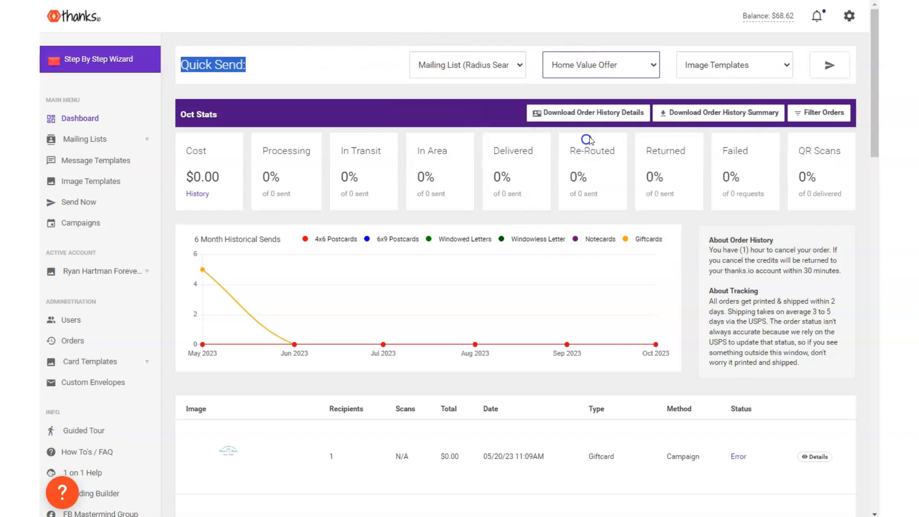
# Choose the "Home value offer demo" postcard image for the quick send and proceed to its review
pyautogui.click(709, 66)
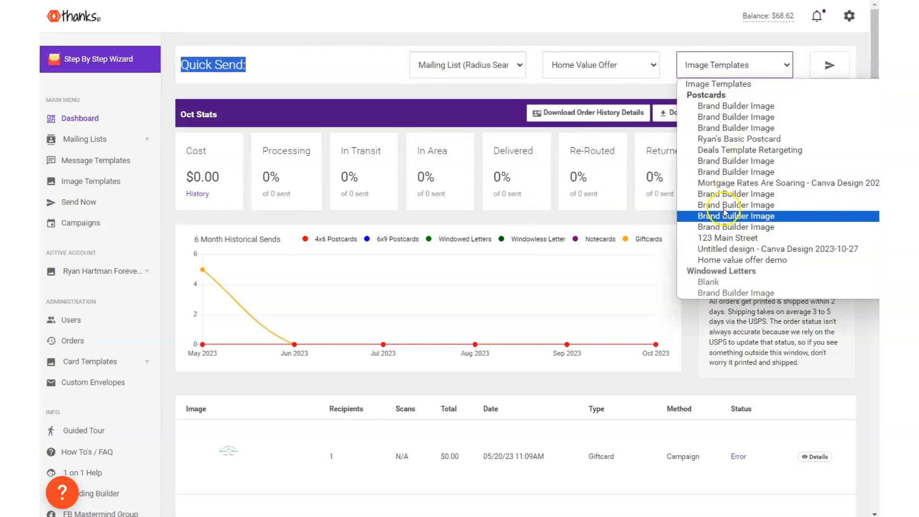
pyautogui.click(727, 259)
pyautogui.click(711, 64)
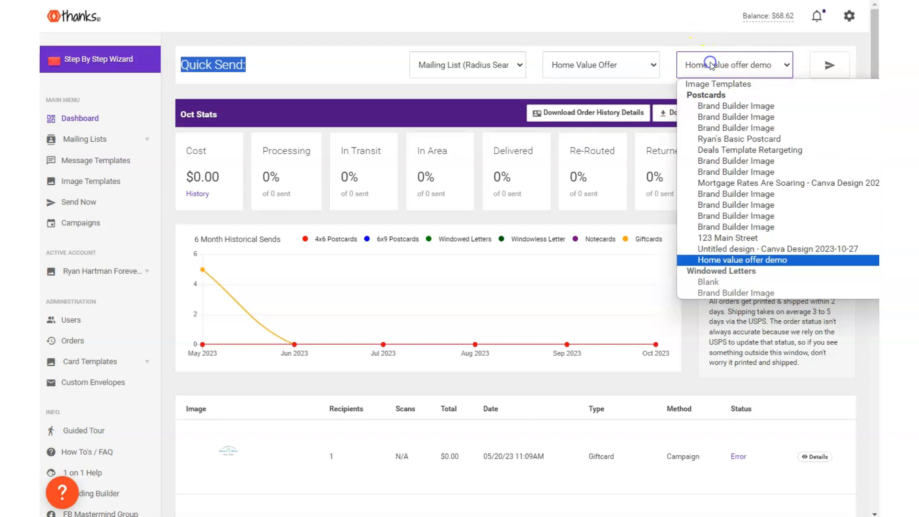
pyautogui.click(713, 259)
pyautogui.click(834, 63)
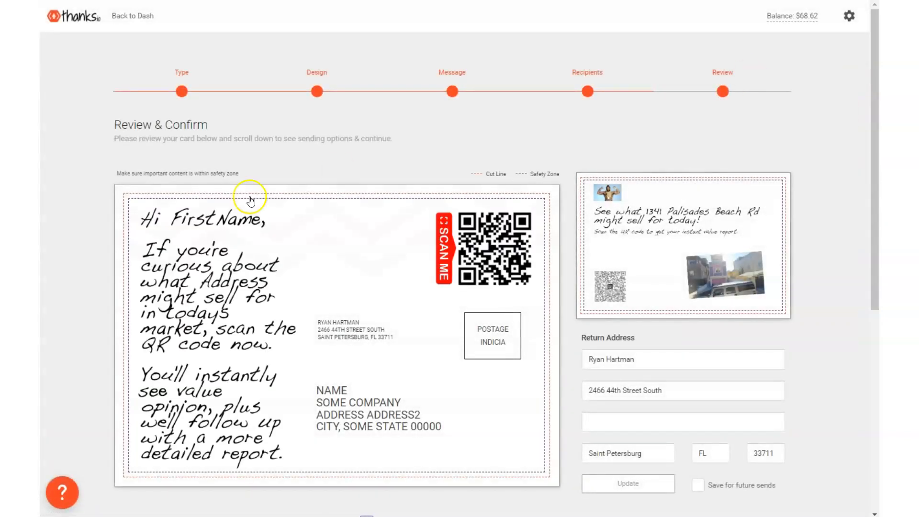
# Examine both sides of the postcard, the return address and the sending options in the order review, and return to the dashboard
pyautogui.scroll(-8, 509, 101)
pyautogui.scroll(7, 509, 102)
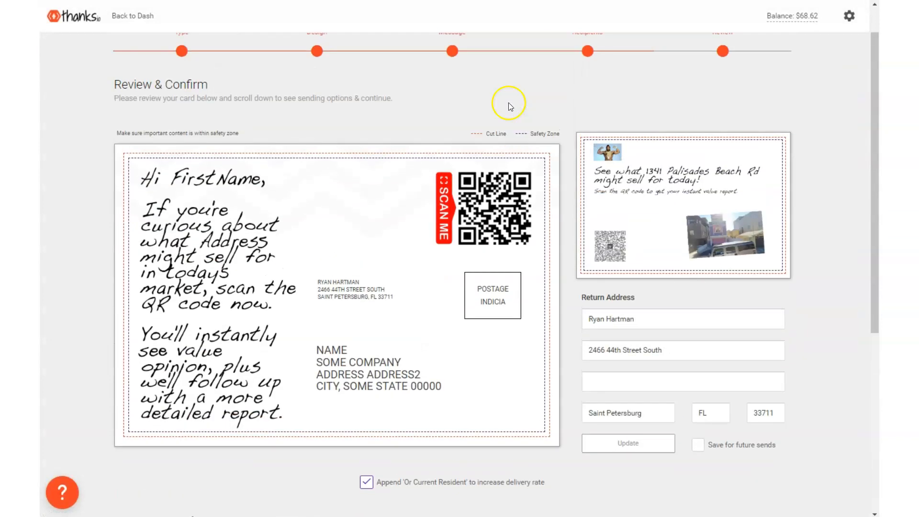
pyautogui.scroll(-3, 508, 103)
pyautogui.scroll(4, 509, 103)
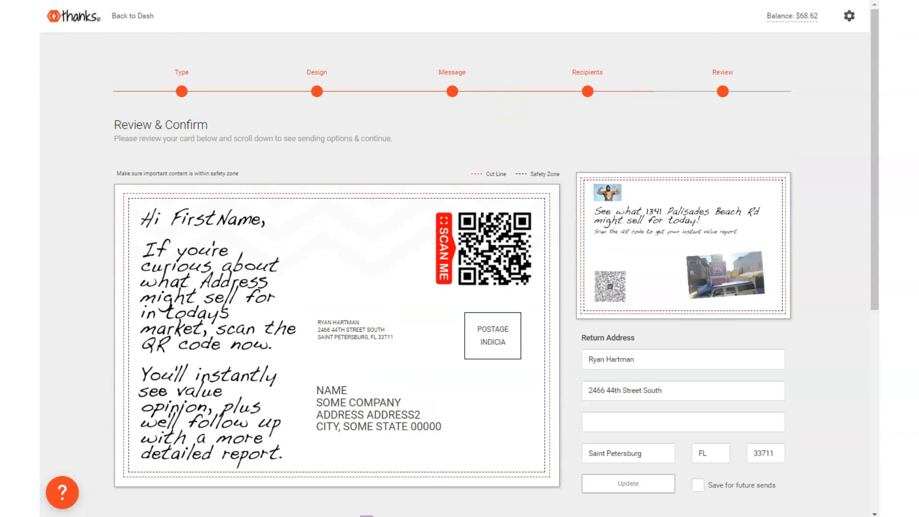
pyautogui.click(124, 10)
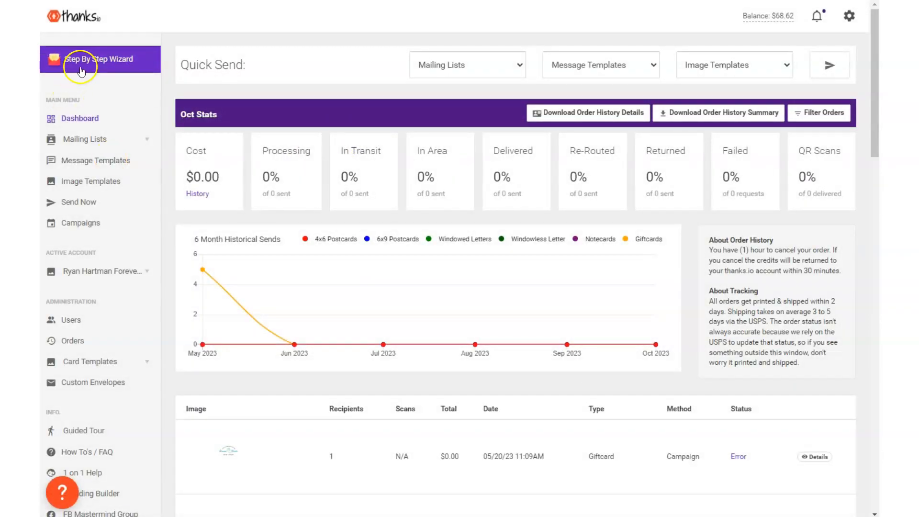
# Start a new message template of type Notecard and examine its message options and card preview
pyautogui.click(80, 159)
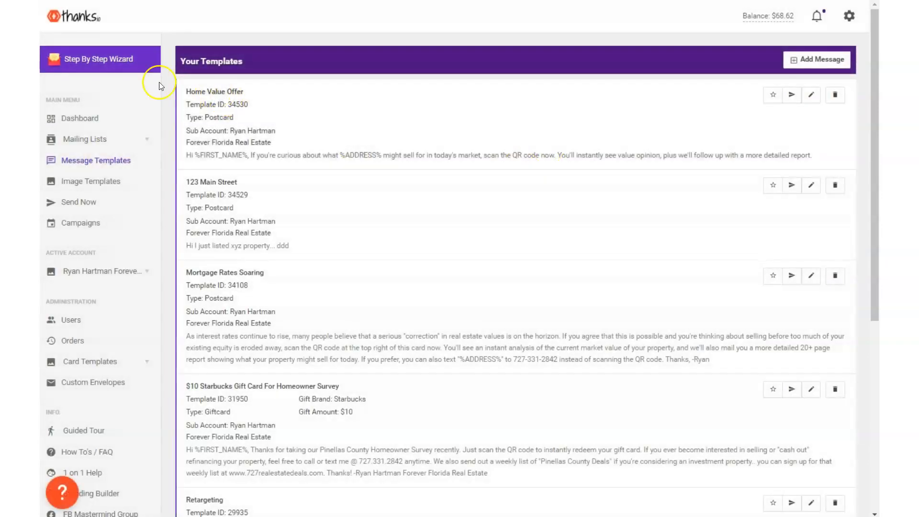
pyautogui.click(805, 53)
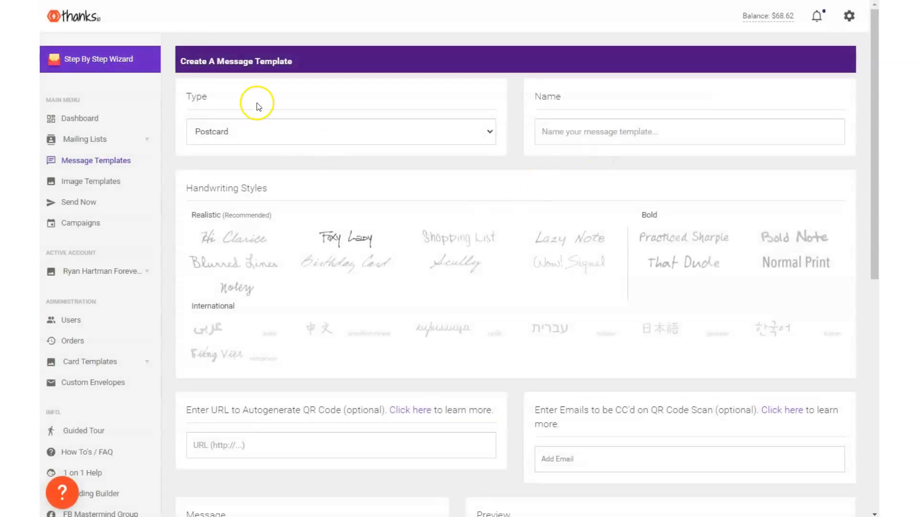
pyautogui.click(249, 138)
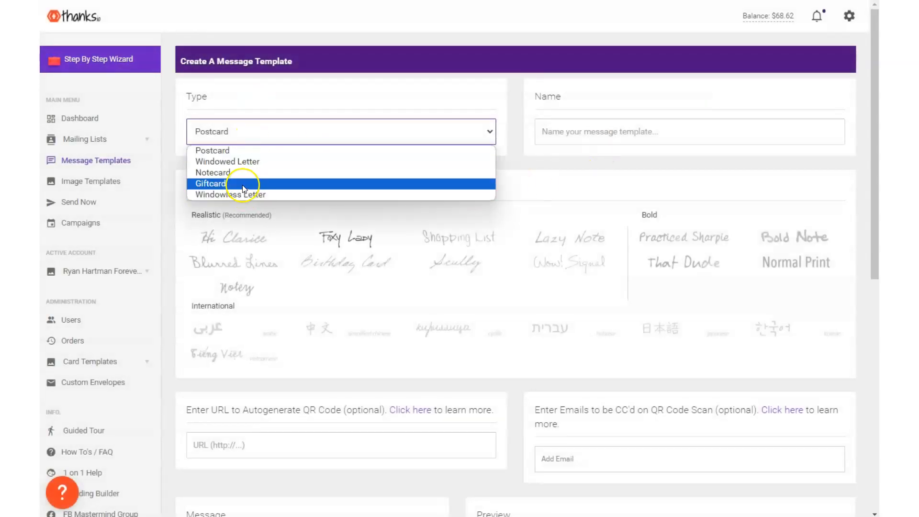
pyautogui.click(242, 172)
pyautogui.scroll(-10, 400, 177)
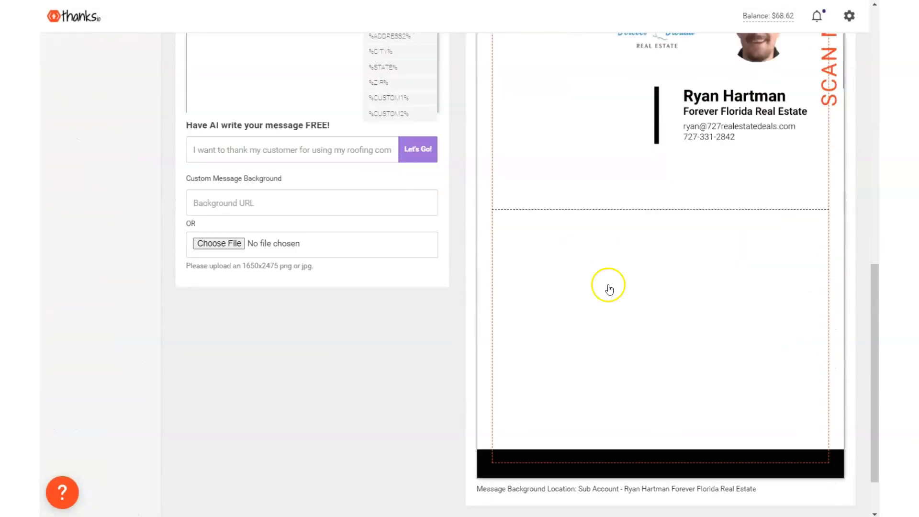
pyautogui.scroll(3, 657, 201)
pyautogui.scroll(-4, 731, 197)
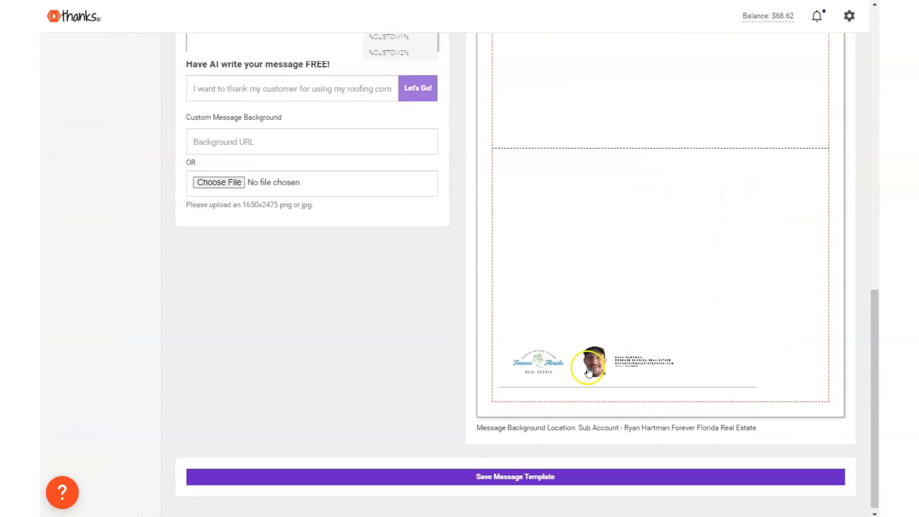
pyautogui.scroll(5, 503, 158)
pyautogui.scroll(10, 550, 164)
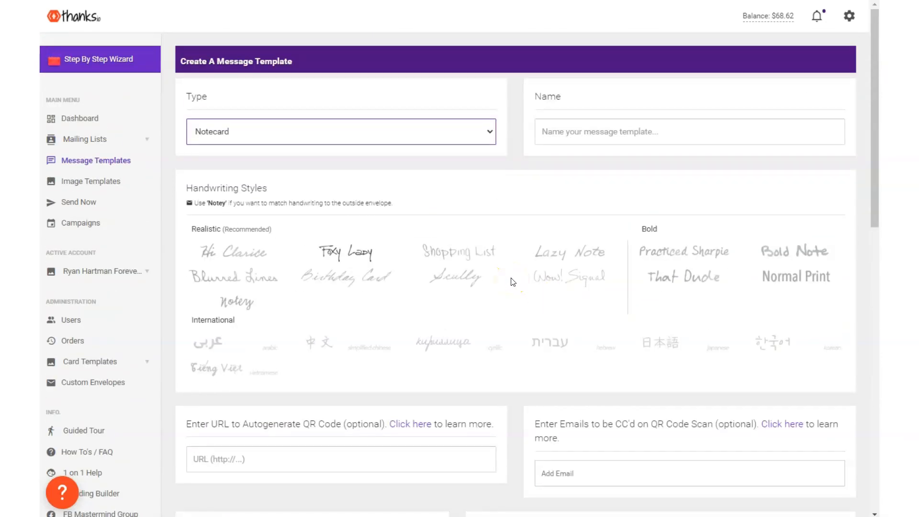
# Switch the new message template's type to Windowless Letter and examine its additional pages option and preview
pyautogui.click(253, 133)
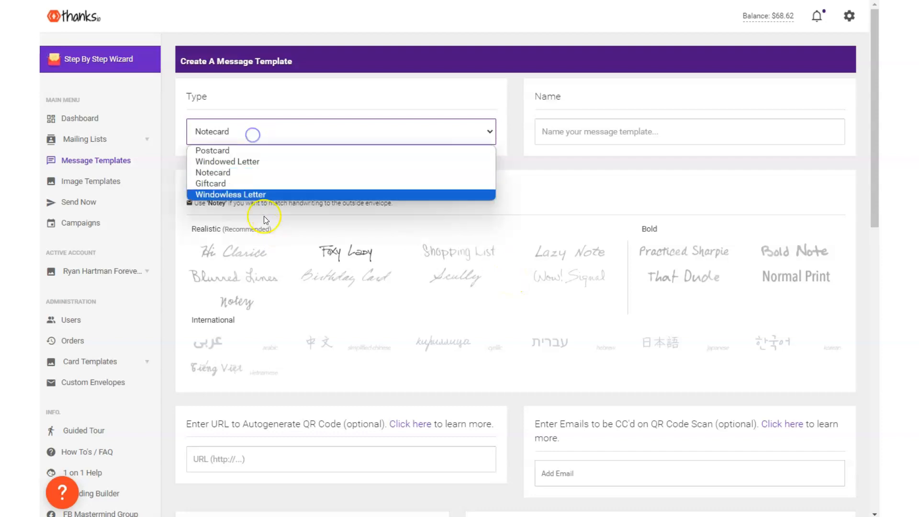
pyautogui.click(236, 194)
pyautogui.scroll(-10, 589, 206)
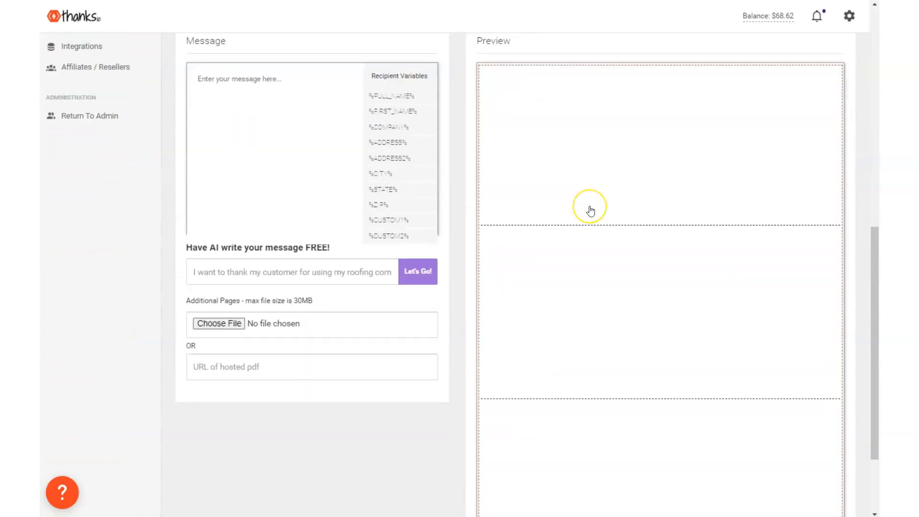
pyautogui.scroll(-1, 591, 211)
pyautogui.scroll(4, 590, 211)
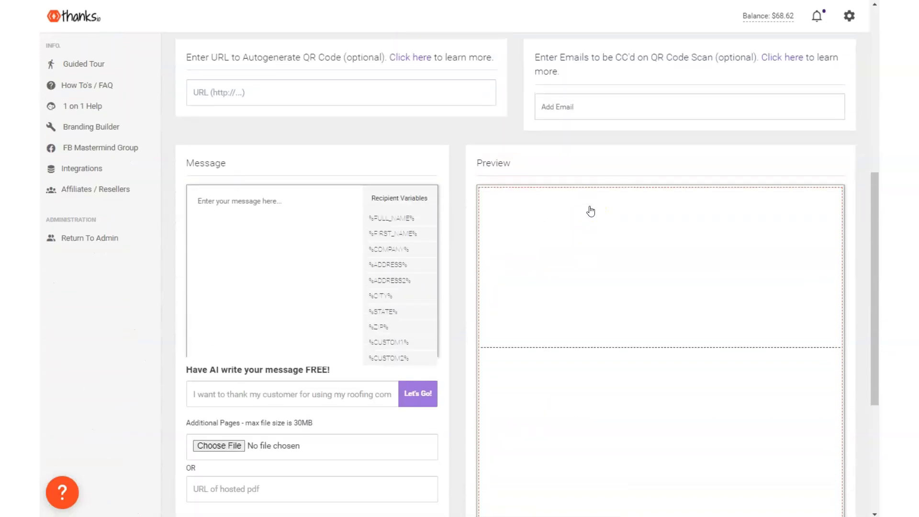
pyautogui.scroll(8, 590, 211)
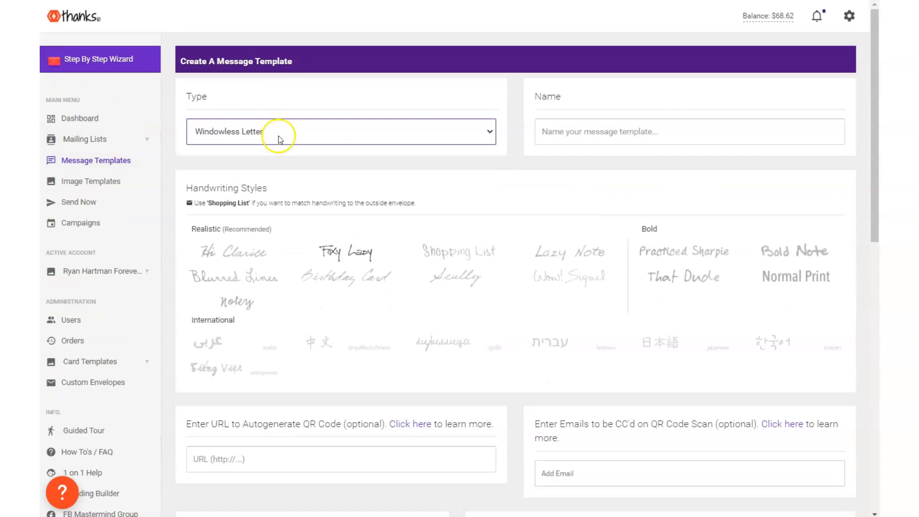
# Examine the saved image templates for postcards, letters and notecards/giftcards, and open the first home value postcard for a closer look
pyautogui.click(84, 185)
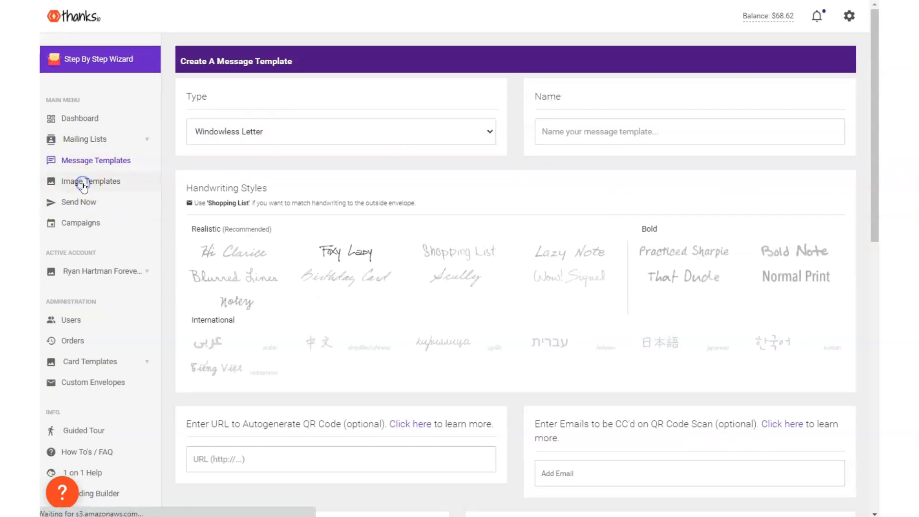
pyautogui.scroll(-20, 507, 206)
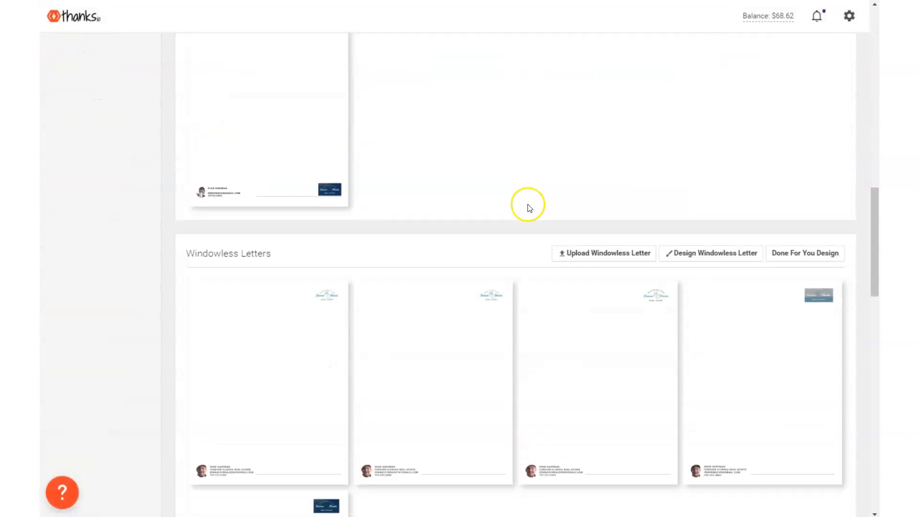
pyautogui.scroll(5, 527, 206)
pyautogui.moveTo(384, 184)
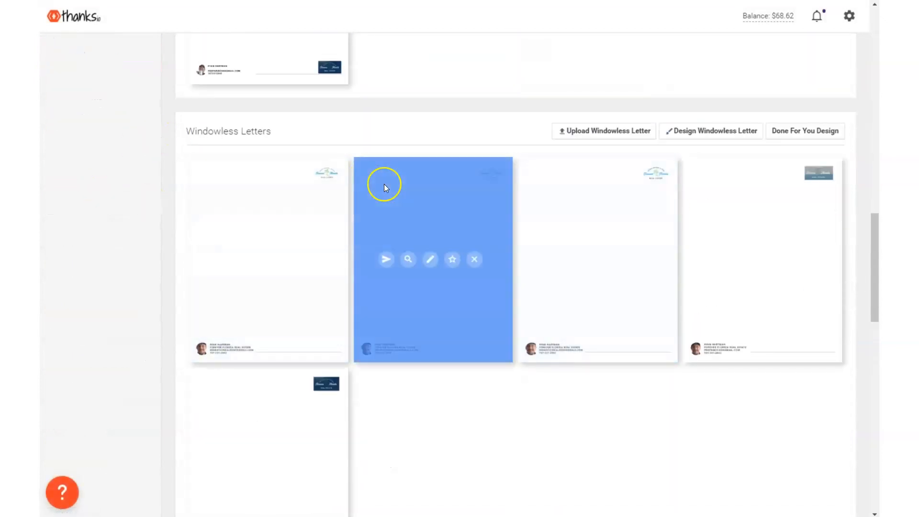
pyautogui.scroll(1, 262, 254)
pyautogui.scroll(-5, 262, 254)
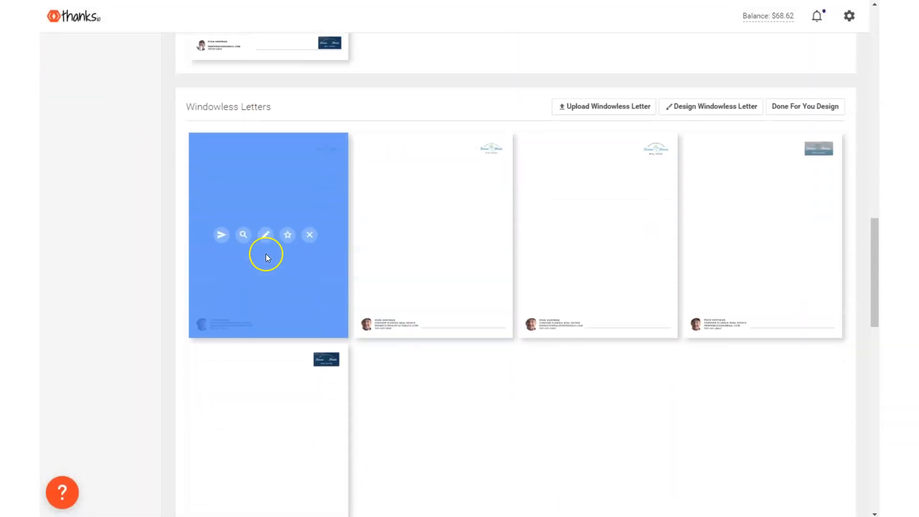
pyautogui.scroll(-5, 257, 359)
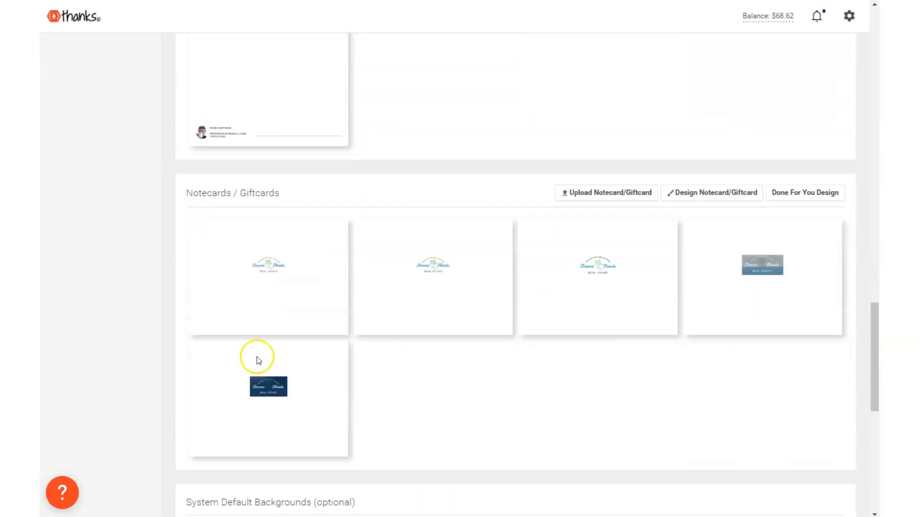
pyautogui.scroll(15, 442, 332)
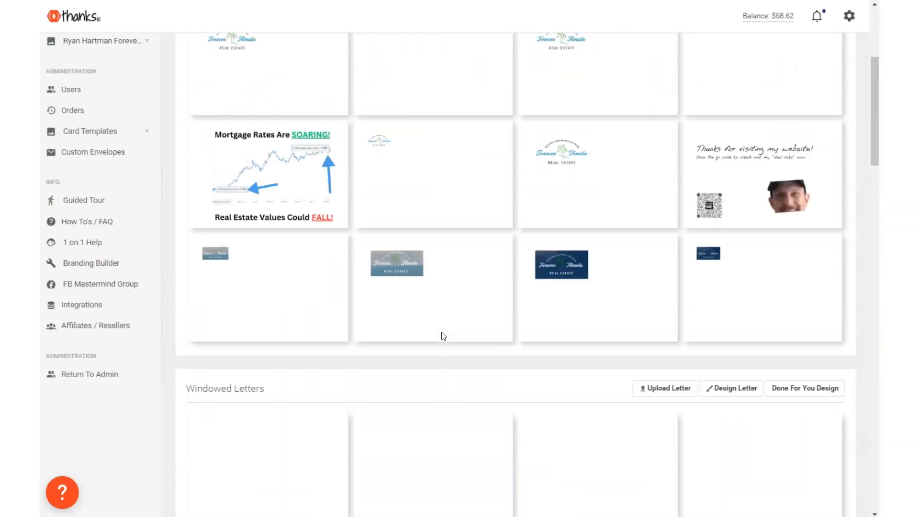
pyautogui.scroll(-1, 441, 331)
pyautogui.scroll(1, 441, 331)
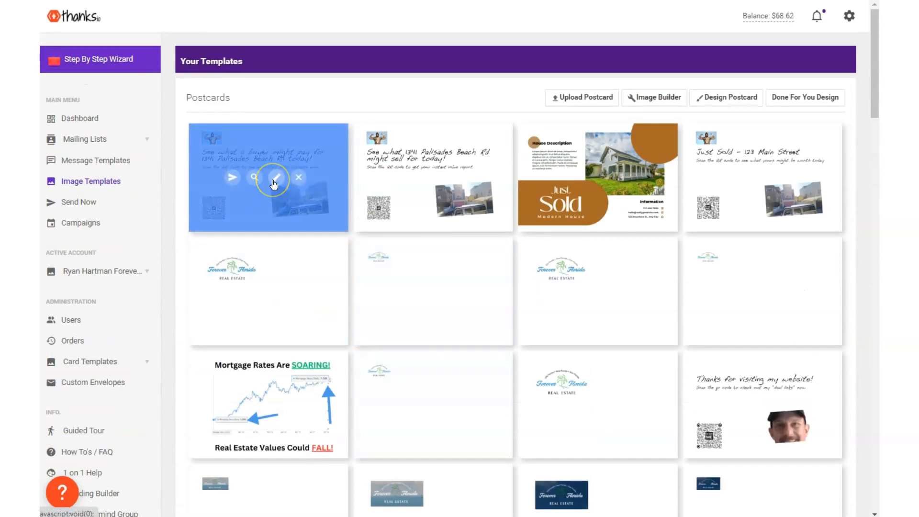
pyautogui.click(274, 185)
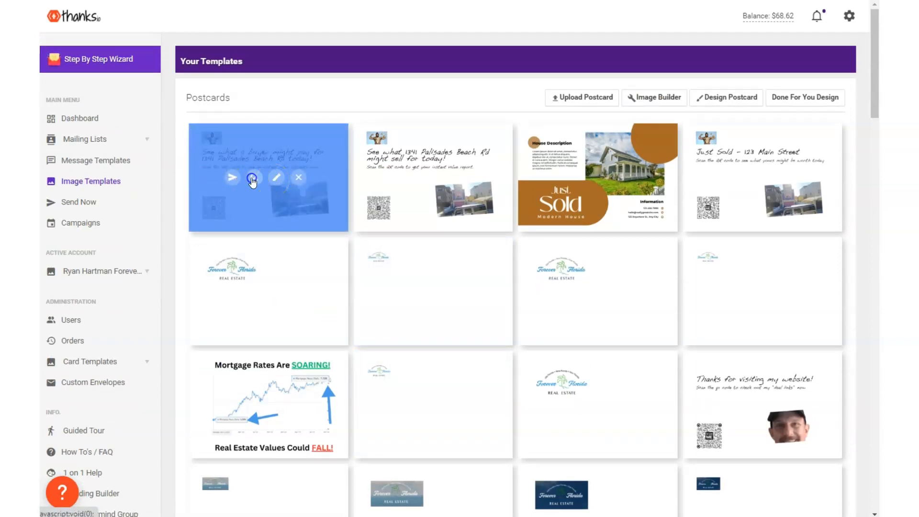